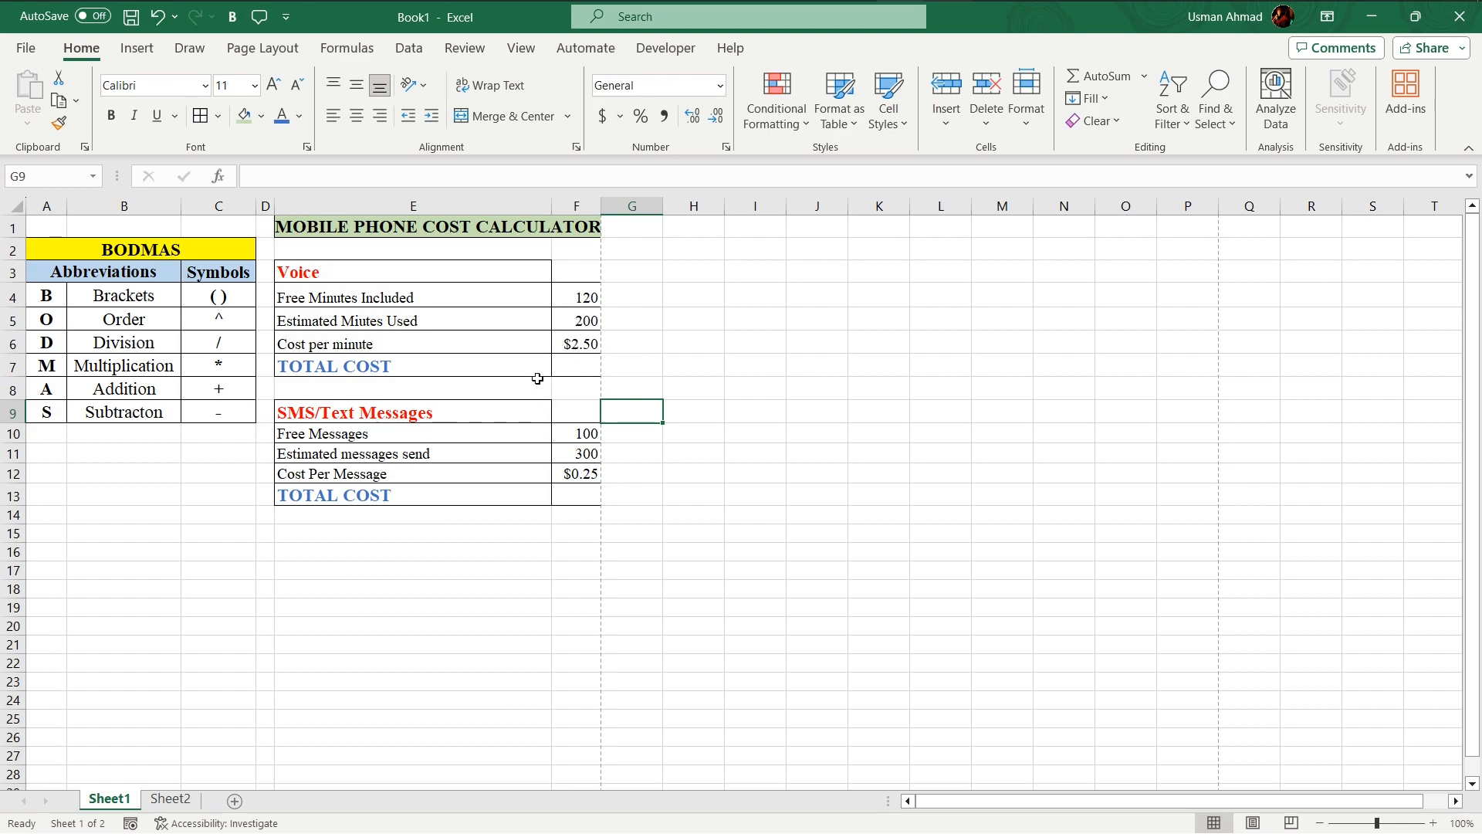
Step: Enter the formula =F5-F4*F6 in the Voice section's TOTAL COST cell F7
{"action": "left_click", "coordinate": [579, 365]}
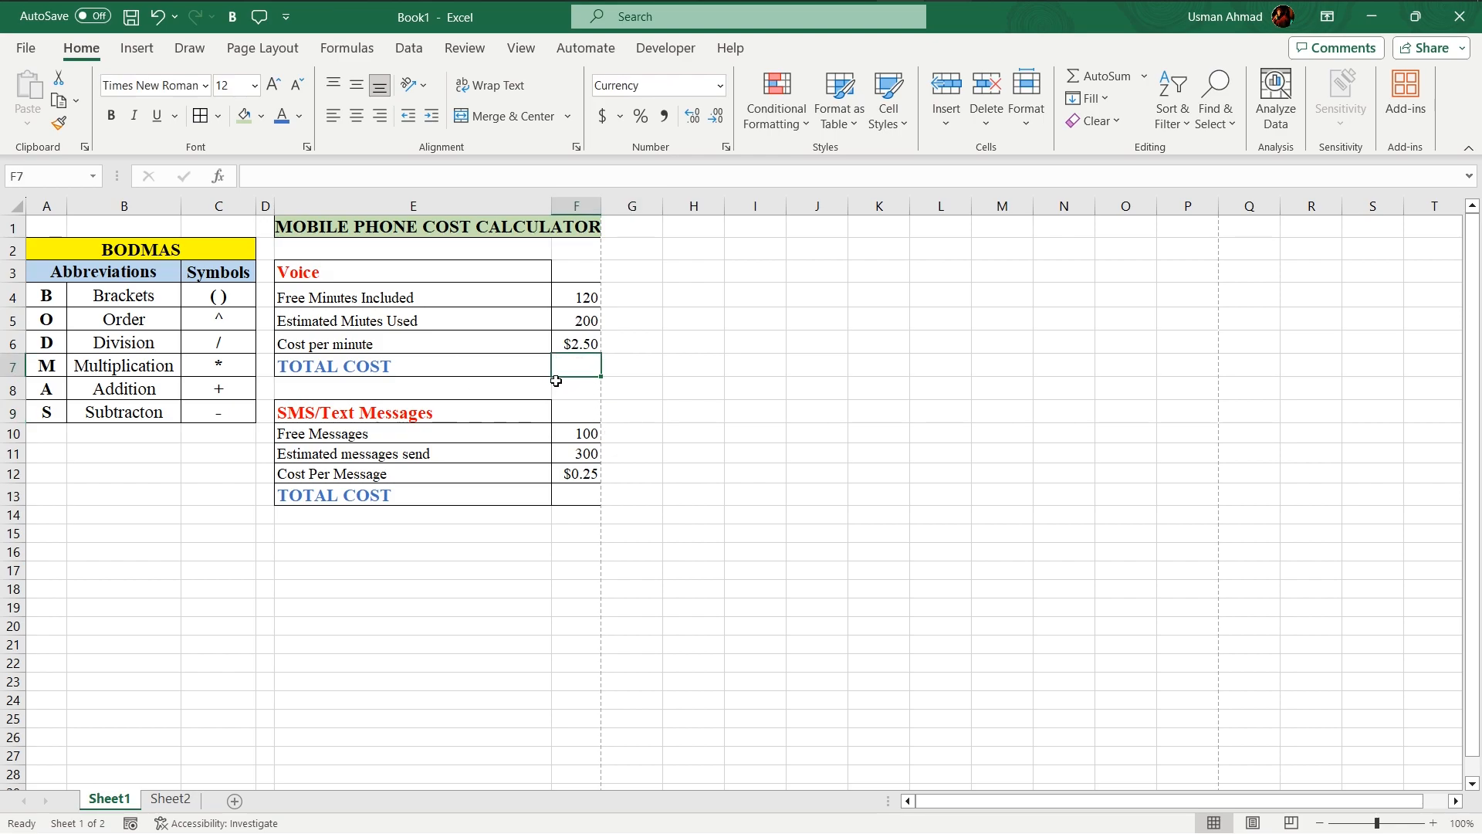
{"action": "type", "text": "="}
{"action": "left_click", "coordinate": [576, 323]}
{"action": "type", "text": "-"}
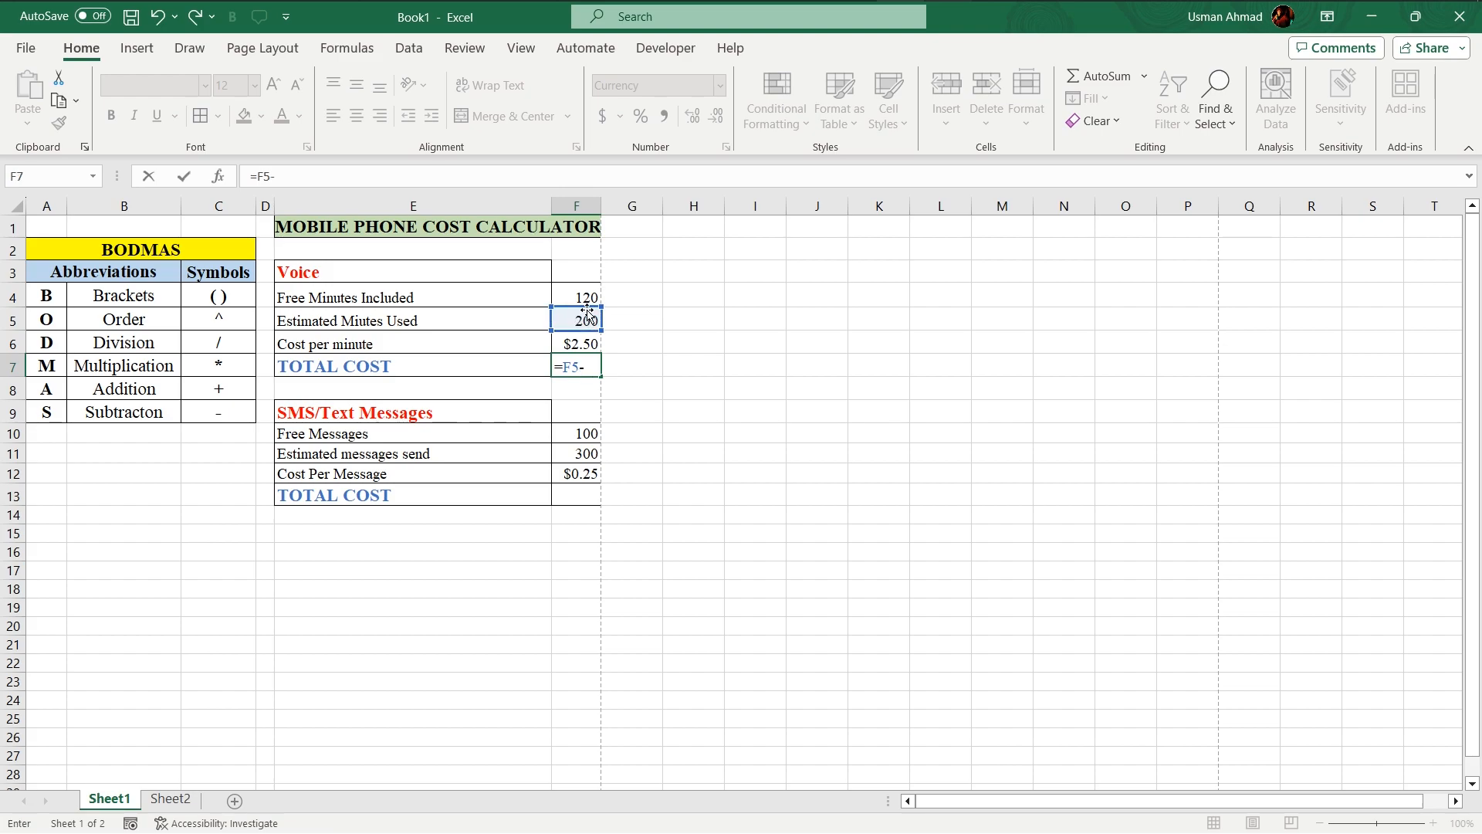
{"action": "left_click", "coordinate": [579, 295]}
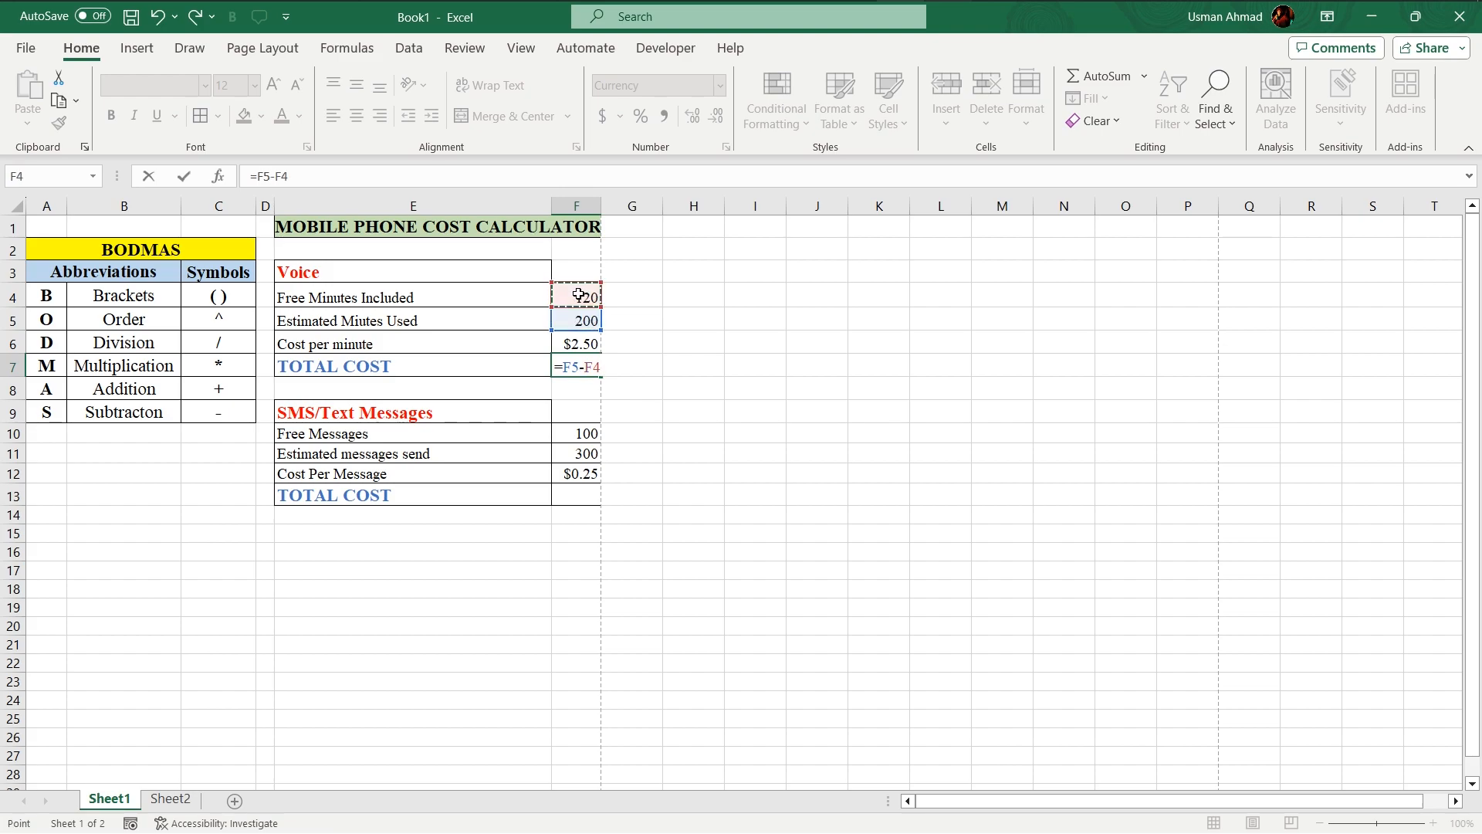
{"action": "type", "text": "*"}
{"action": "left_click", "coordinate": [578, 342]}
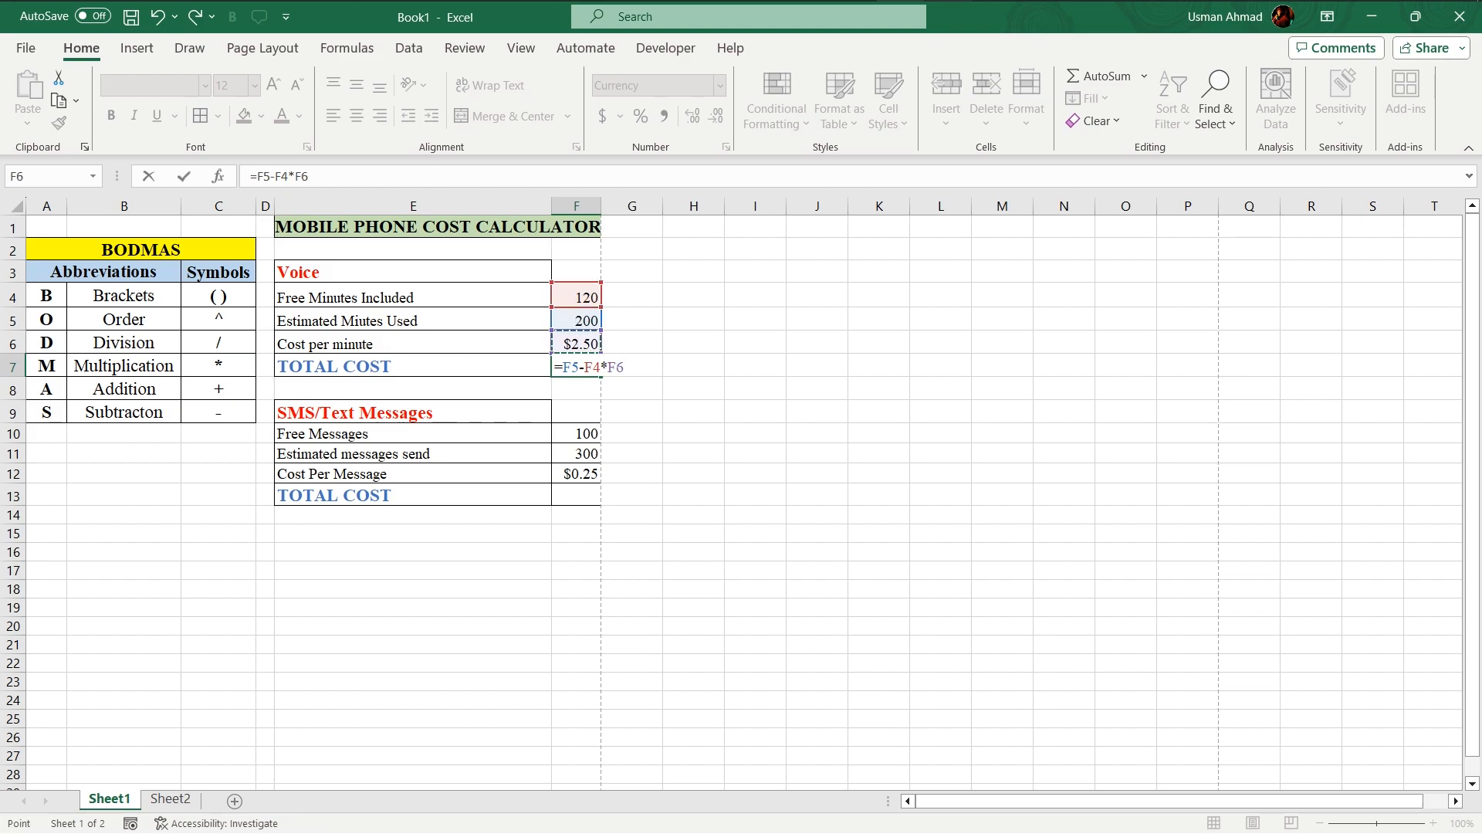
{"action": "key", "text": "Return"}
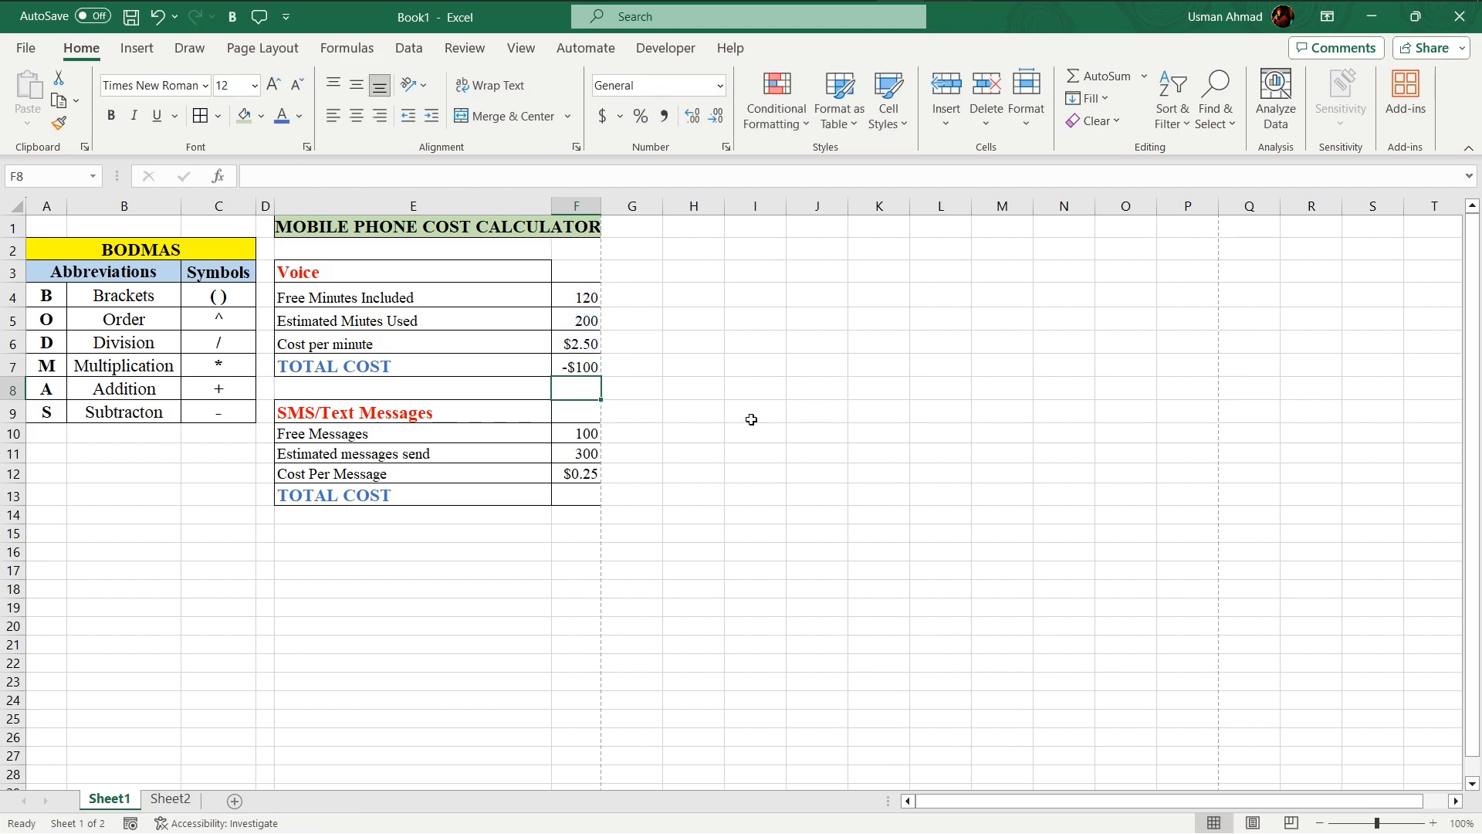
Step: Put brackets around the subtraction in the Voice total cost formula so that F7 reads =(F5-F4)*F6
{"action": "left_click", "coordinate": [587, 367]}
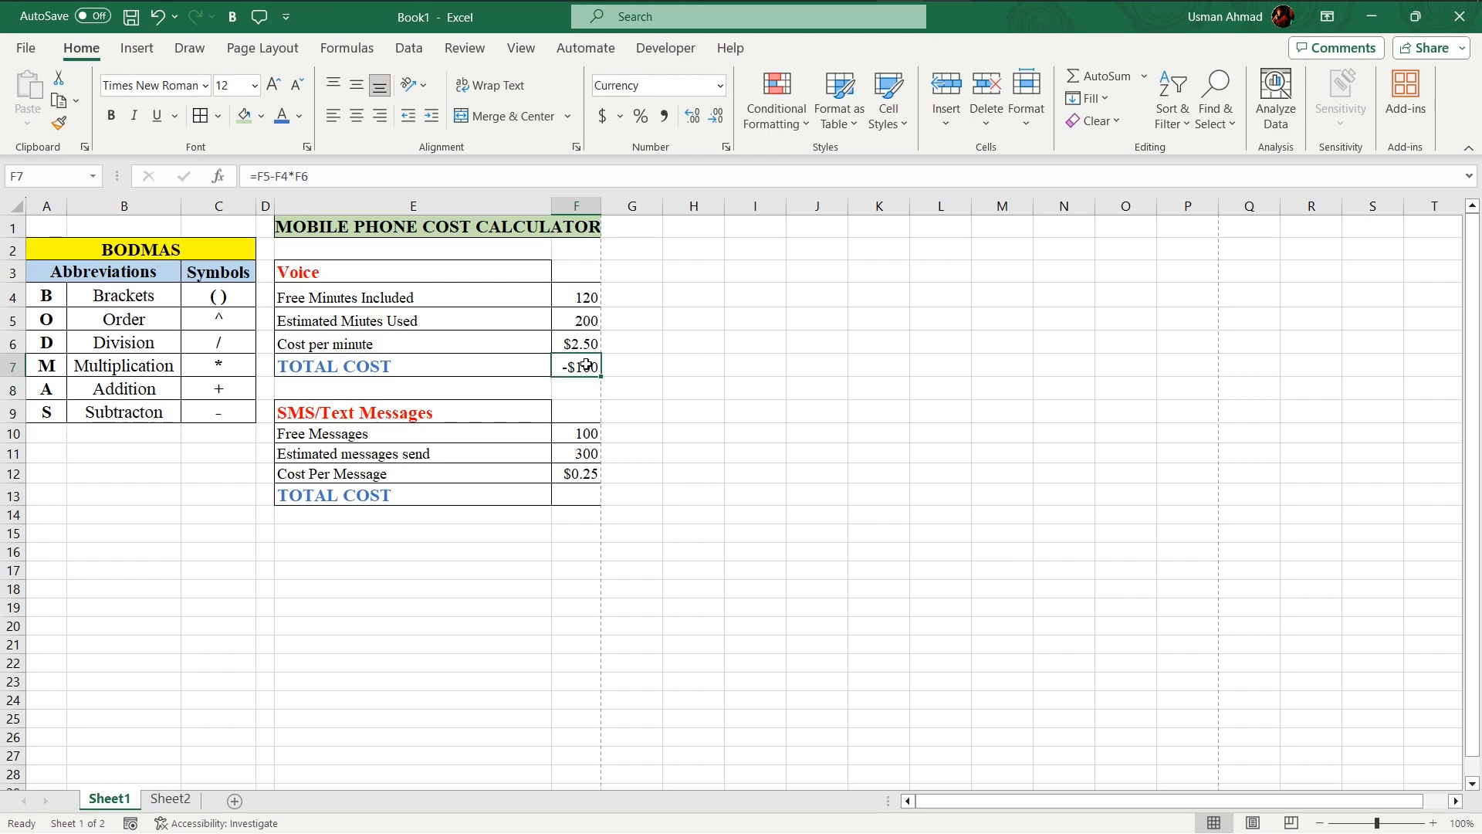
{"action": "left_click", "coordinate": [643, 397]}
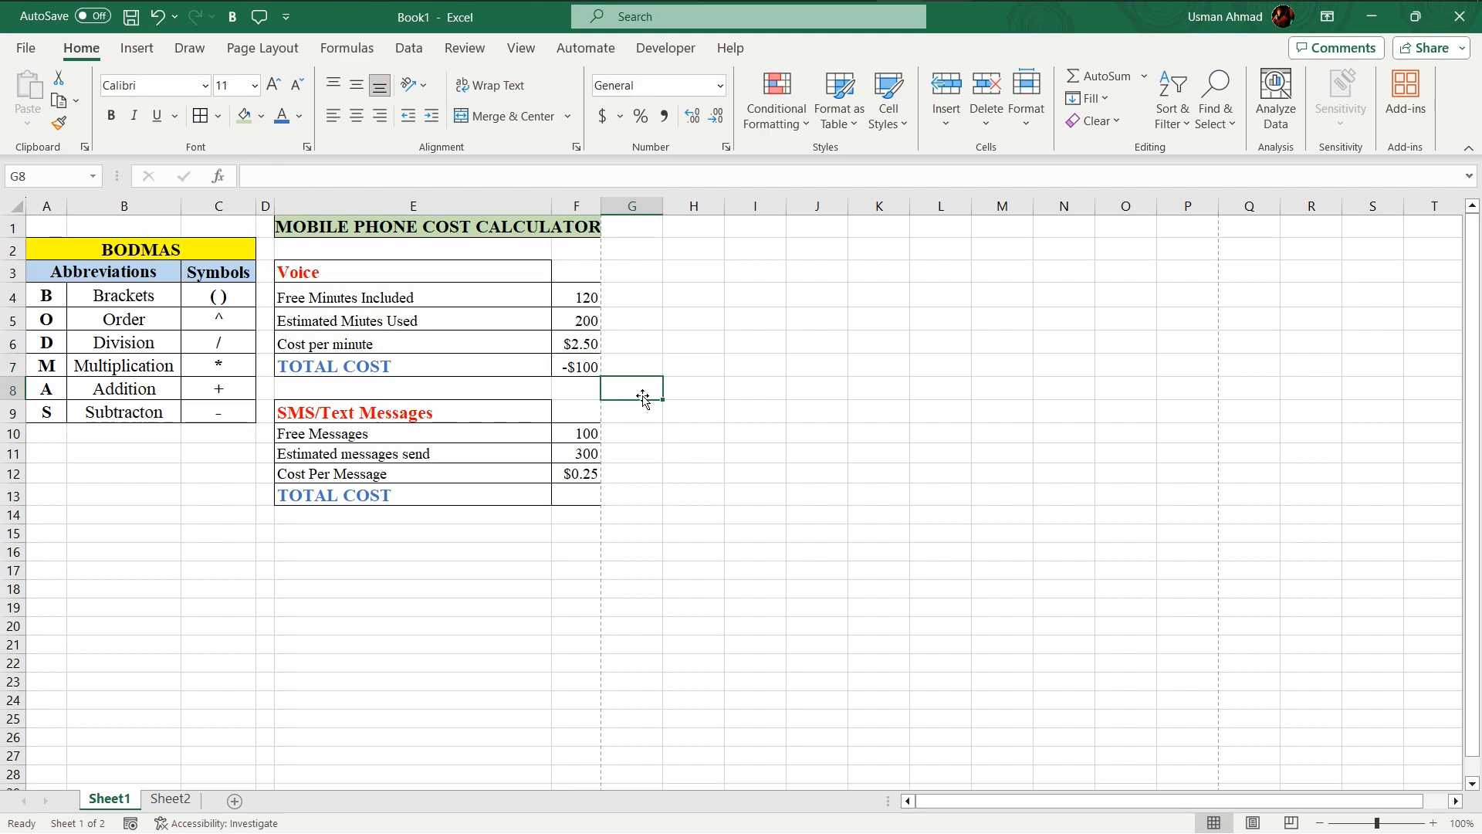
{"action": "left_click", "coordinate": [591, 361]}
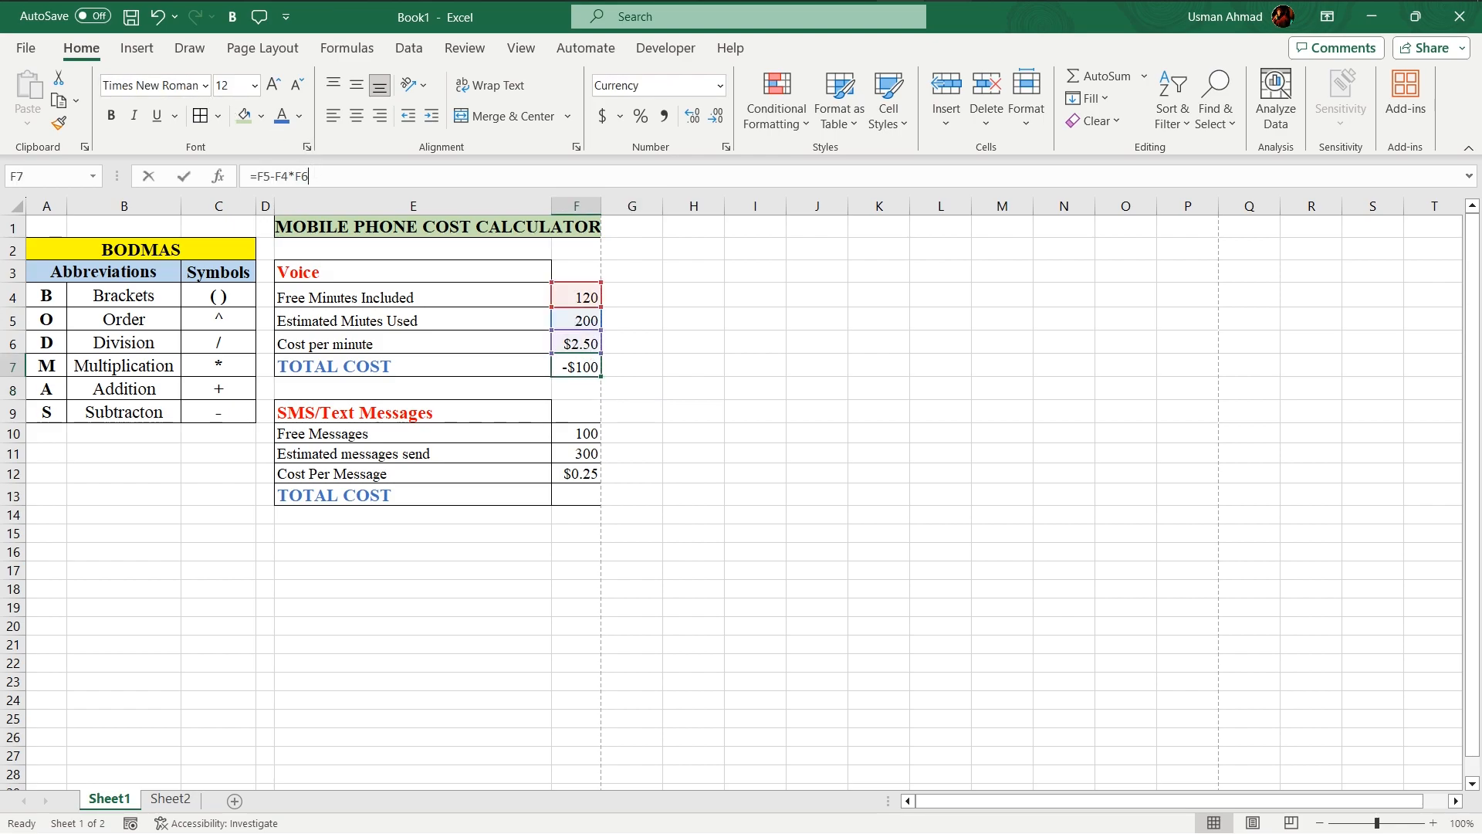
{"action": "key", "text": "F2"}
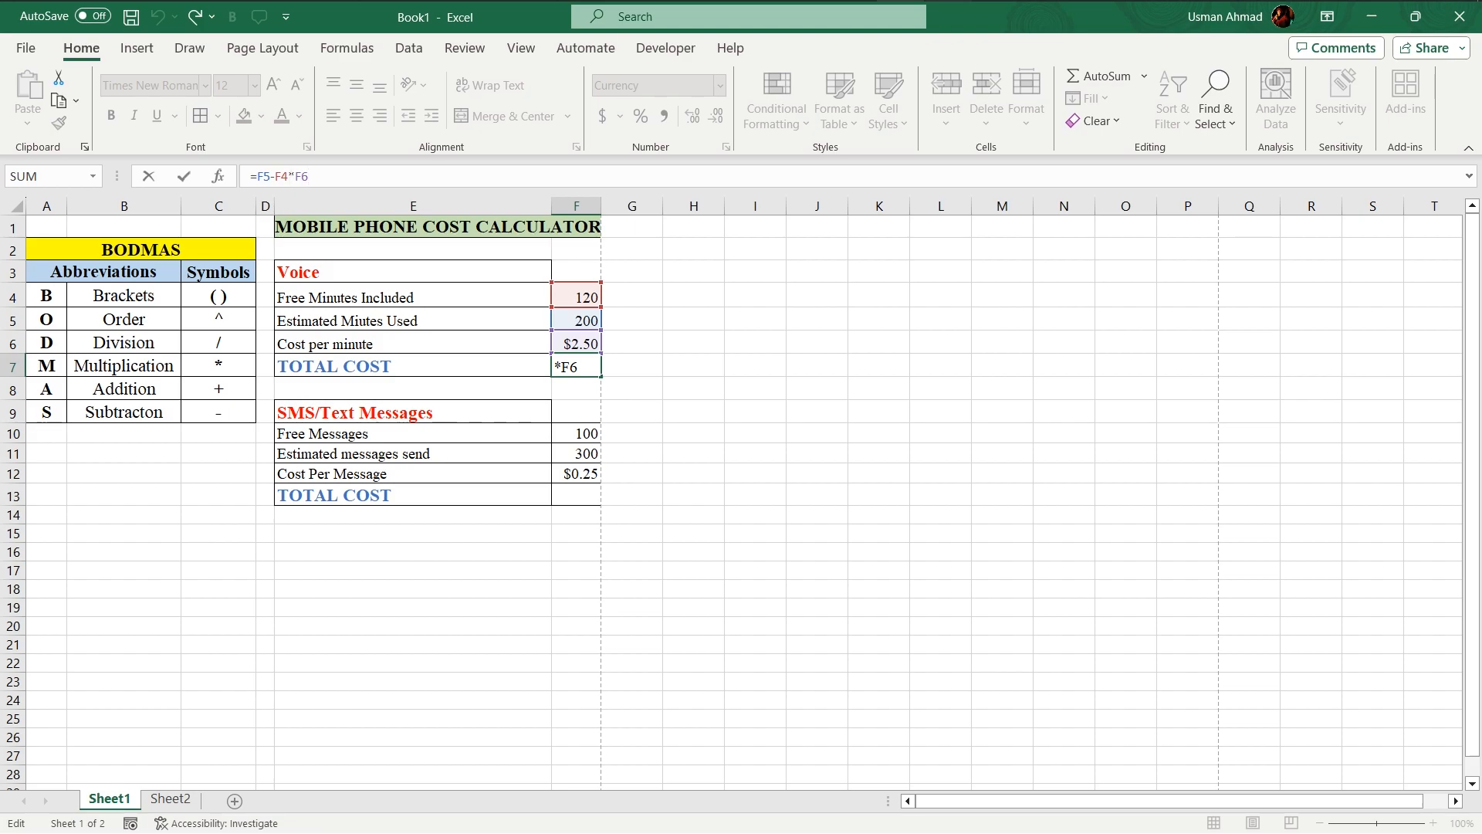
{"action": "key", "text": "Left"}
{"action": "key", "text": "Left"}
{"action": "key", "text": "Left"}
{"action": "type", "text": "?)"}
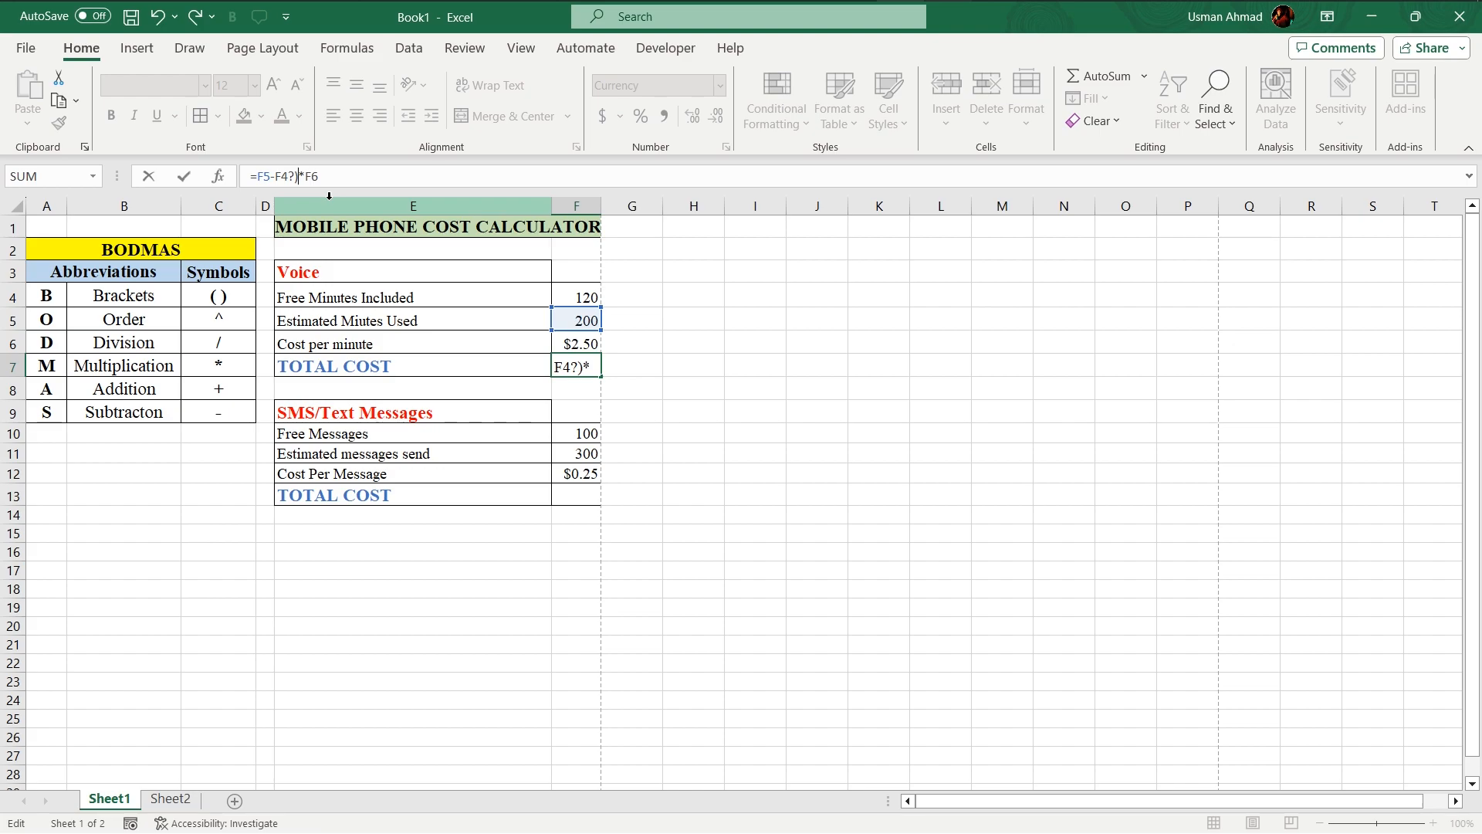
{"action": "key", "text": "Left"}
{"action": "key", "text": "BackSpace"}
{"action": "key", "text": "Left"}
{"action": "key", "text": "Left"}
{"action": "key", "text": "Left"}
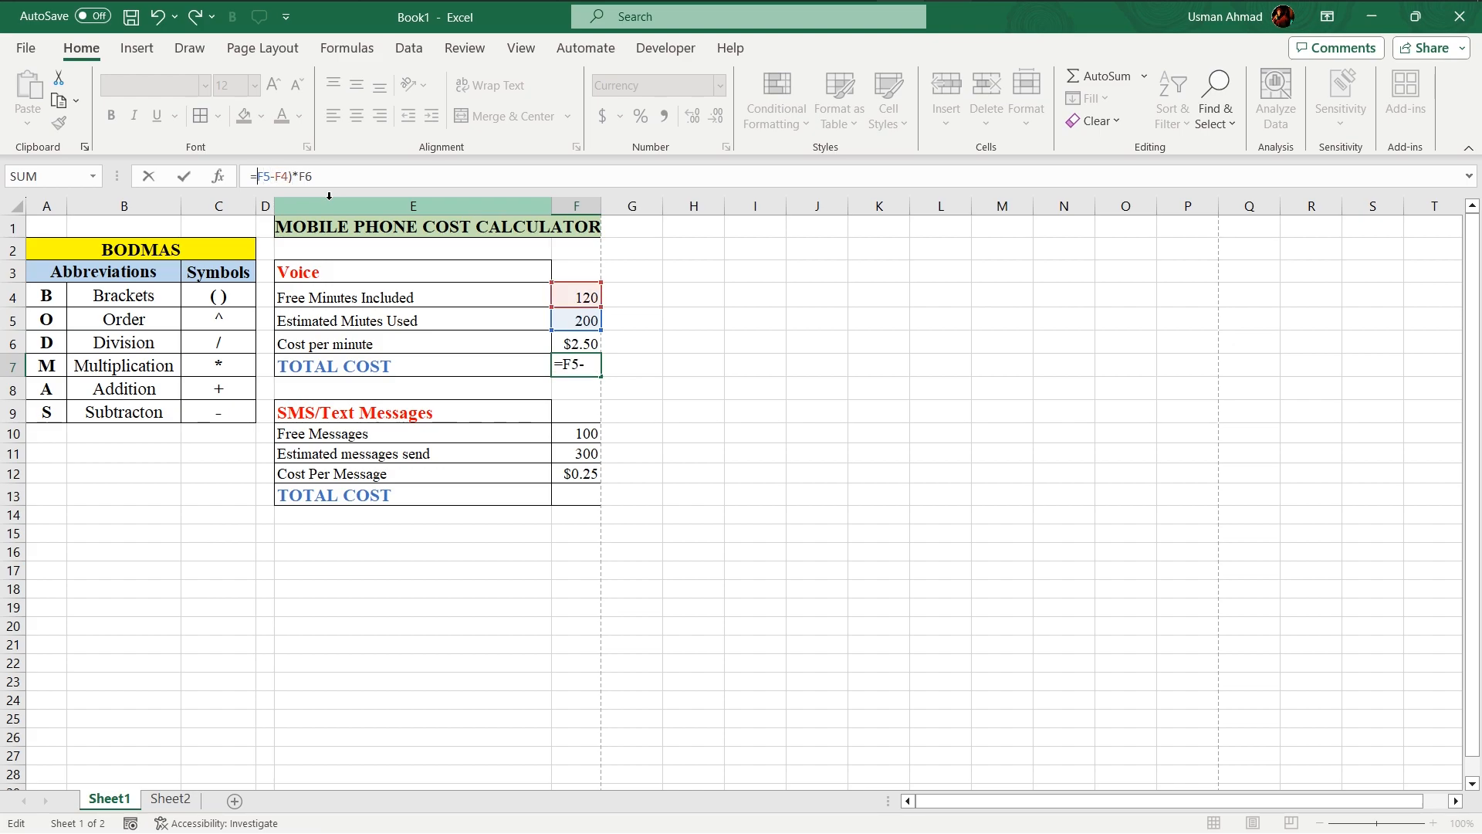
{"action": "type", "text": "("}
{"action": "key", "text": "End"}
{"action": "key", "text": "Return"}
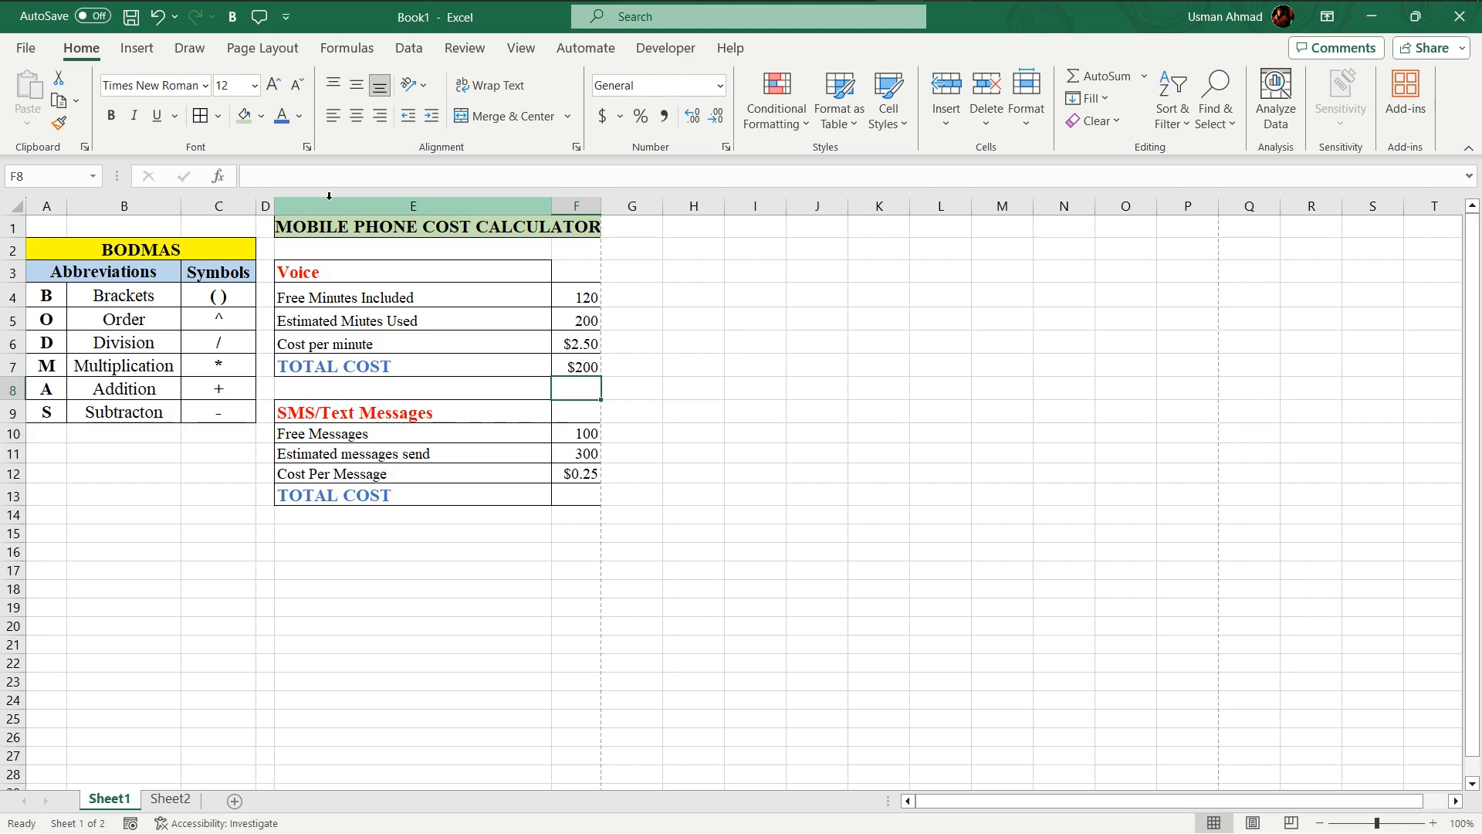
Step: Enter the formula =(F11-F10)*F12 in the SMS/Text Messages TOTAL COST cell F13
{"action": "left_click", "coordinate": [584, 433]}
{"action": "left_click", "coordinate": [583, 454]}
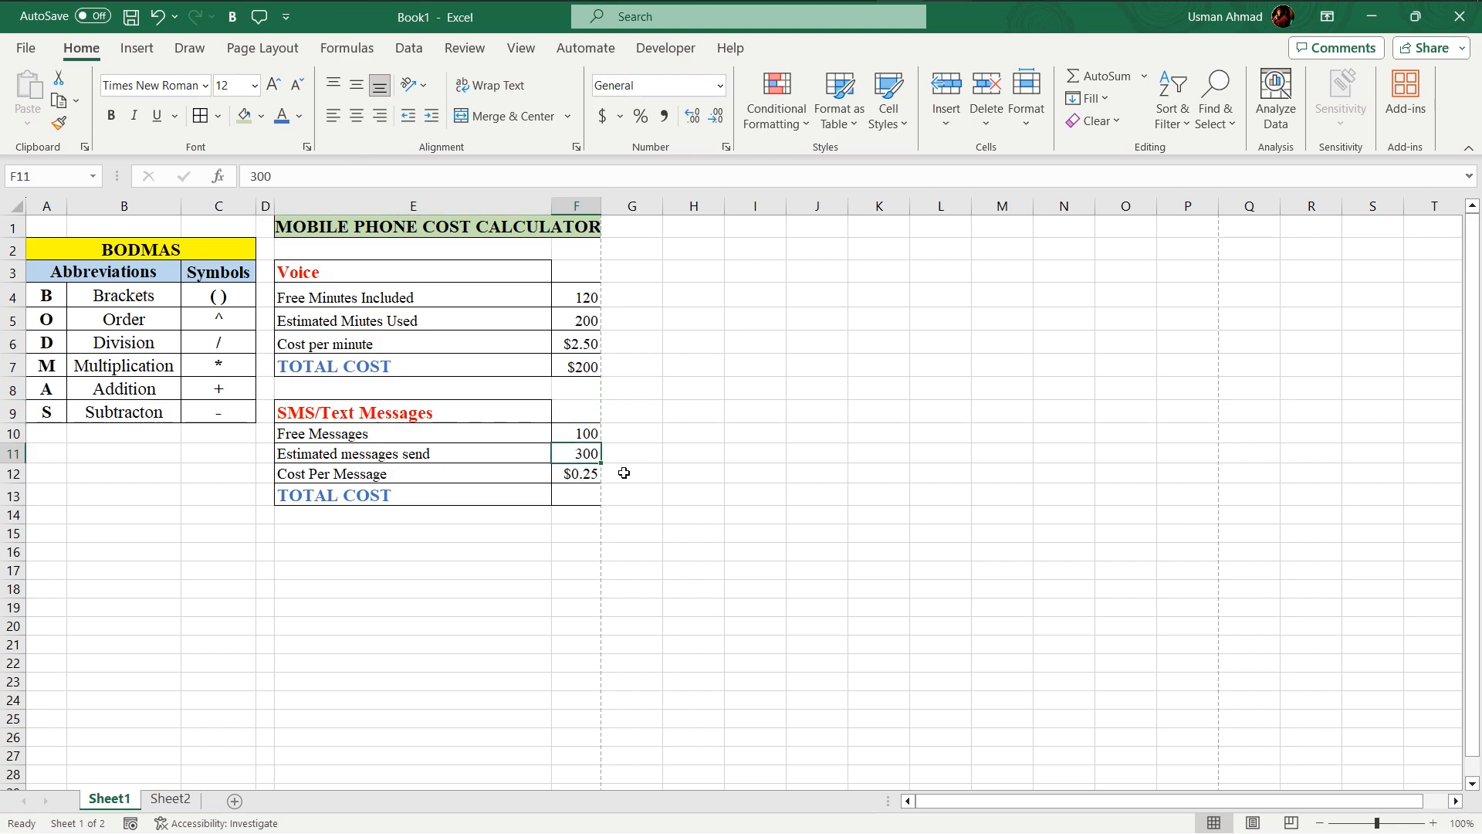
{"action": "left_click", "coordinate": [571, 500]}
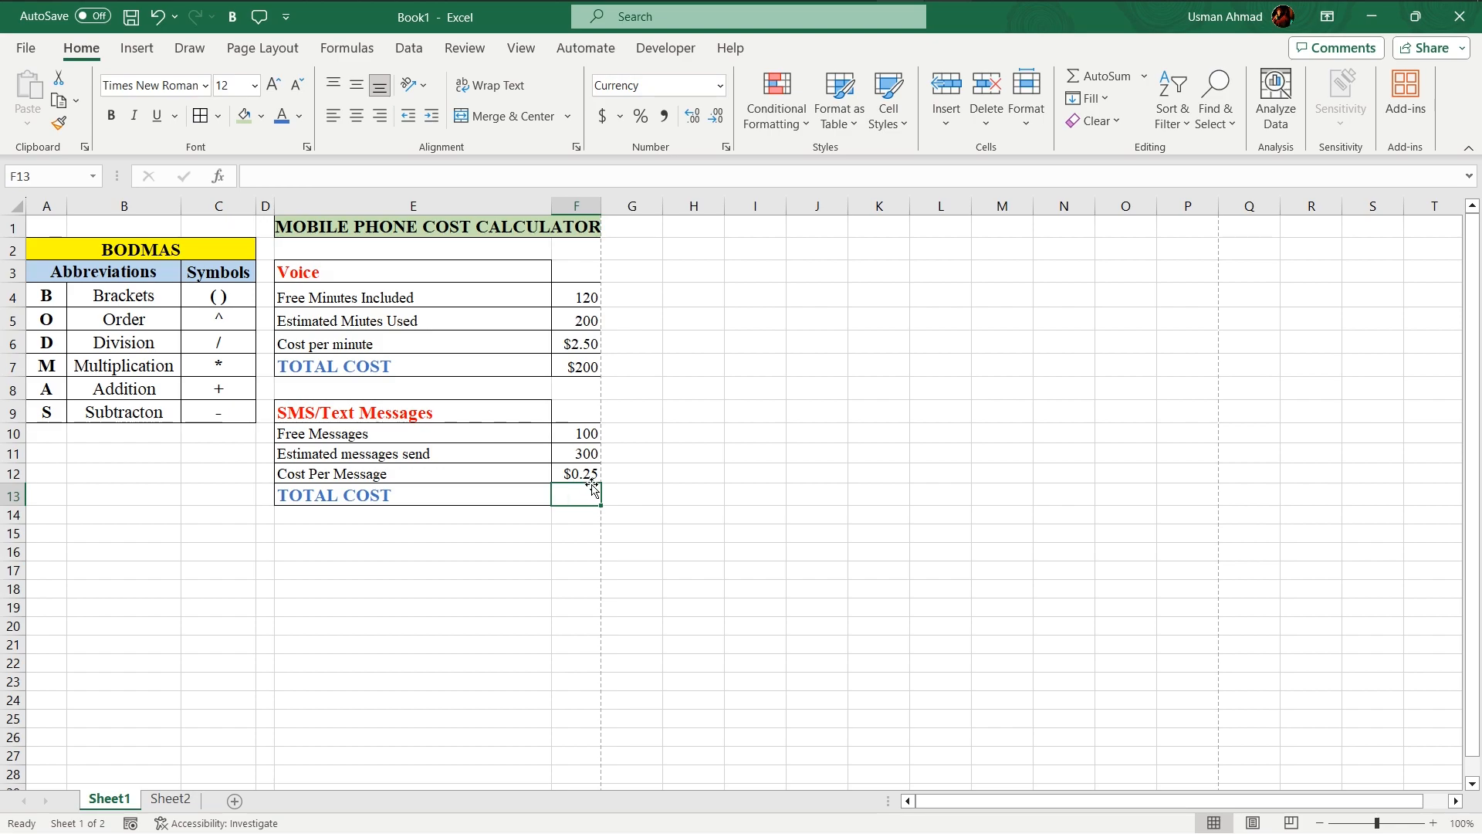
{"action": "type", "text": "="}
{"action": "left_click", "coordinate": [566, 453]}
{"action": "type", "text": "-"}
{"action": "left_click", "coordinate": [585, 434]}
{"action": "type", "text": "-"}
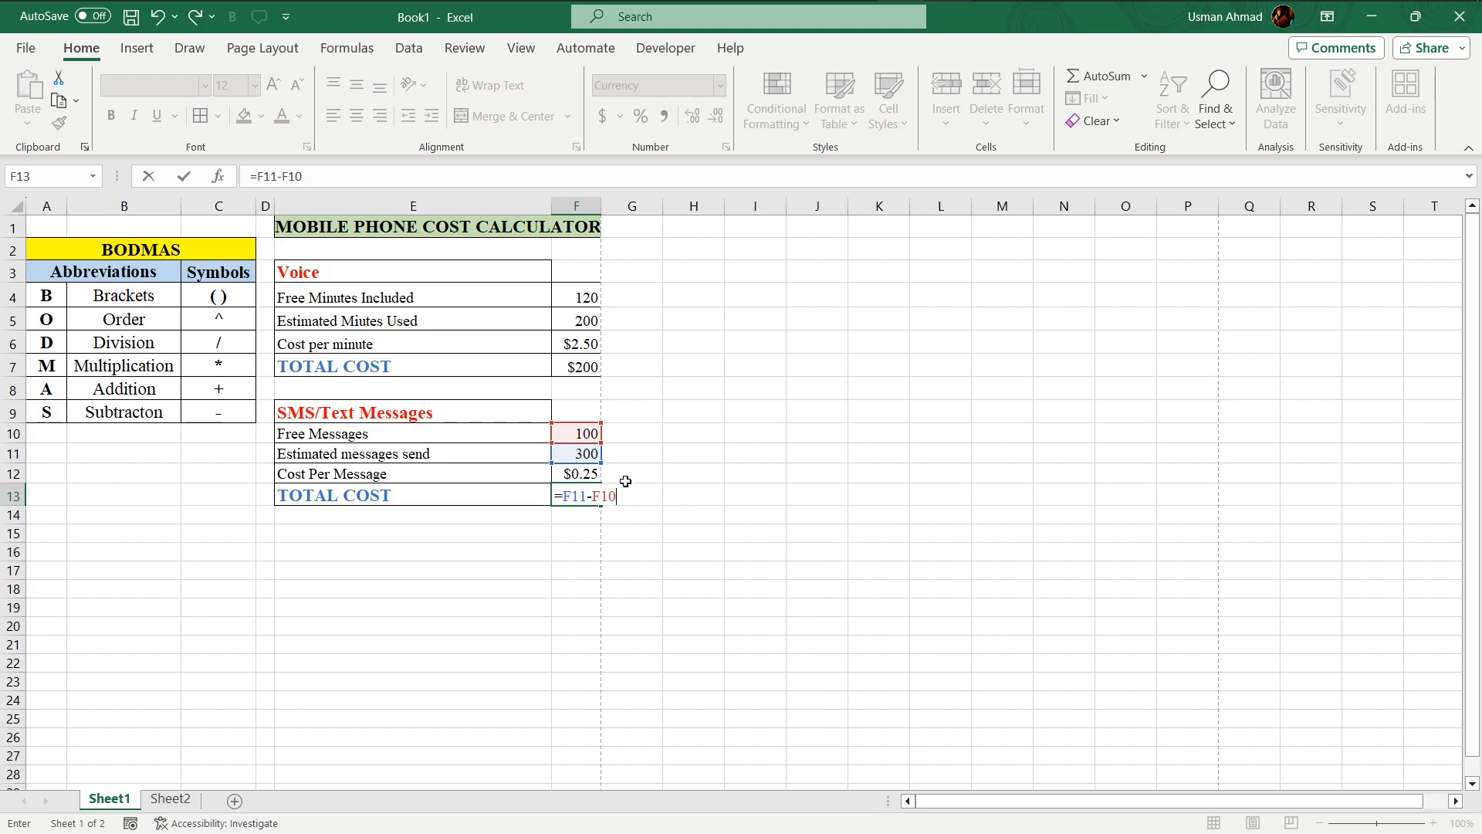
{"action": "left_click", "coordinate": [578, 473]}
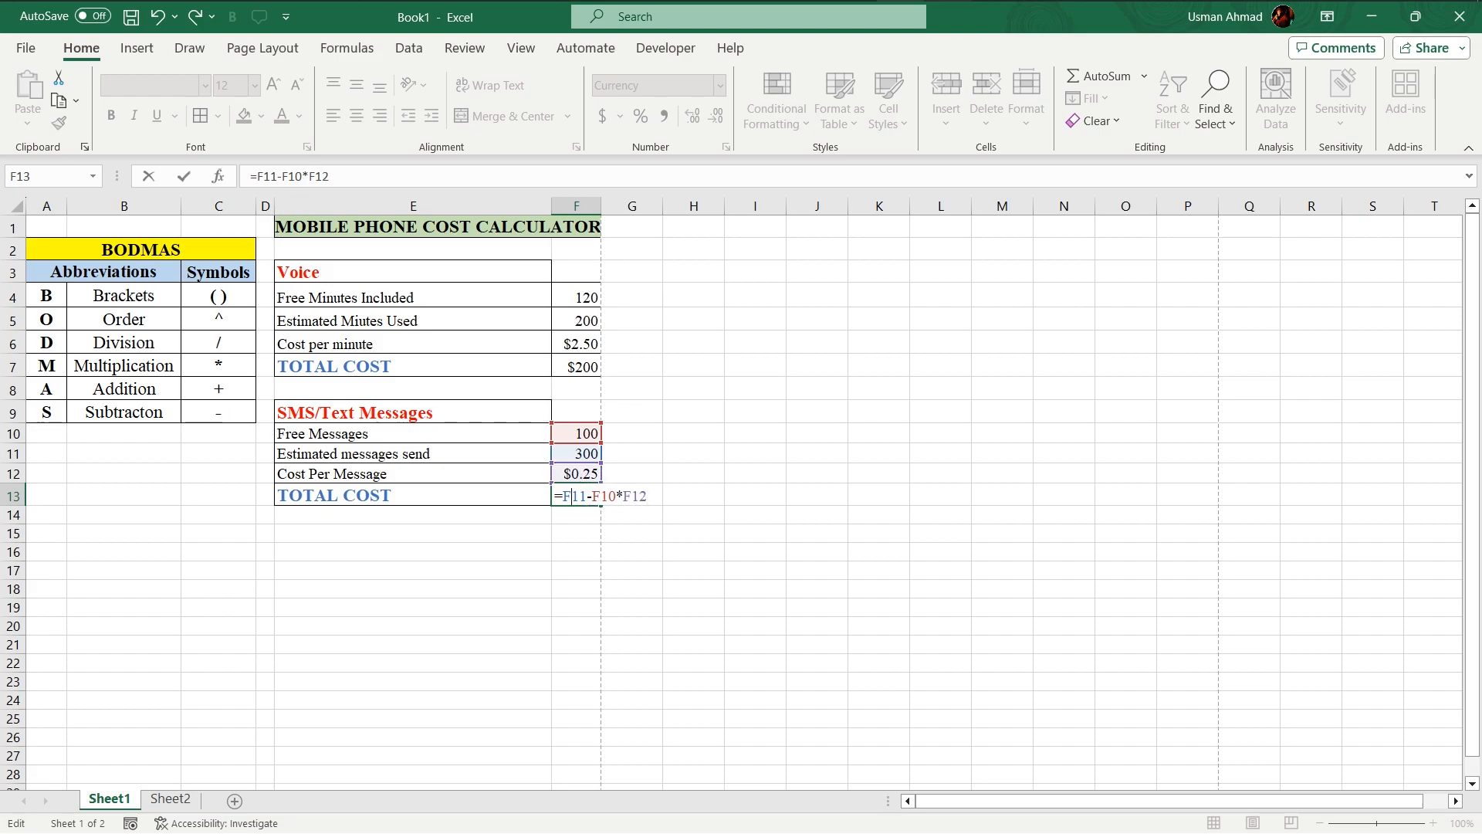
{"action": "type", "text": "("}
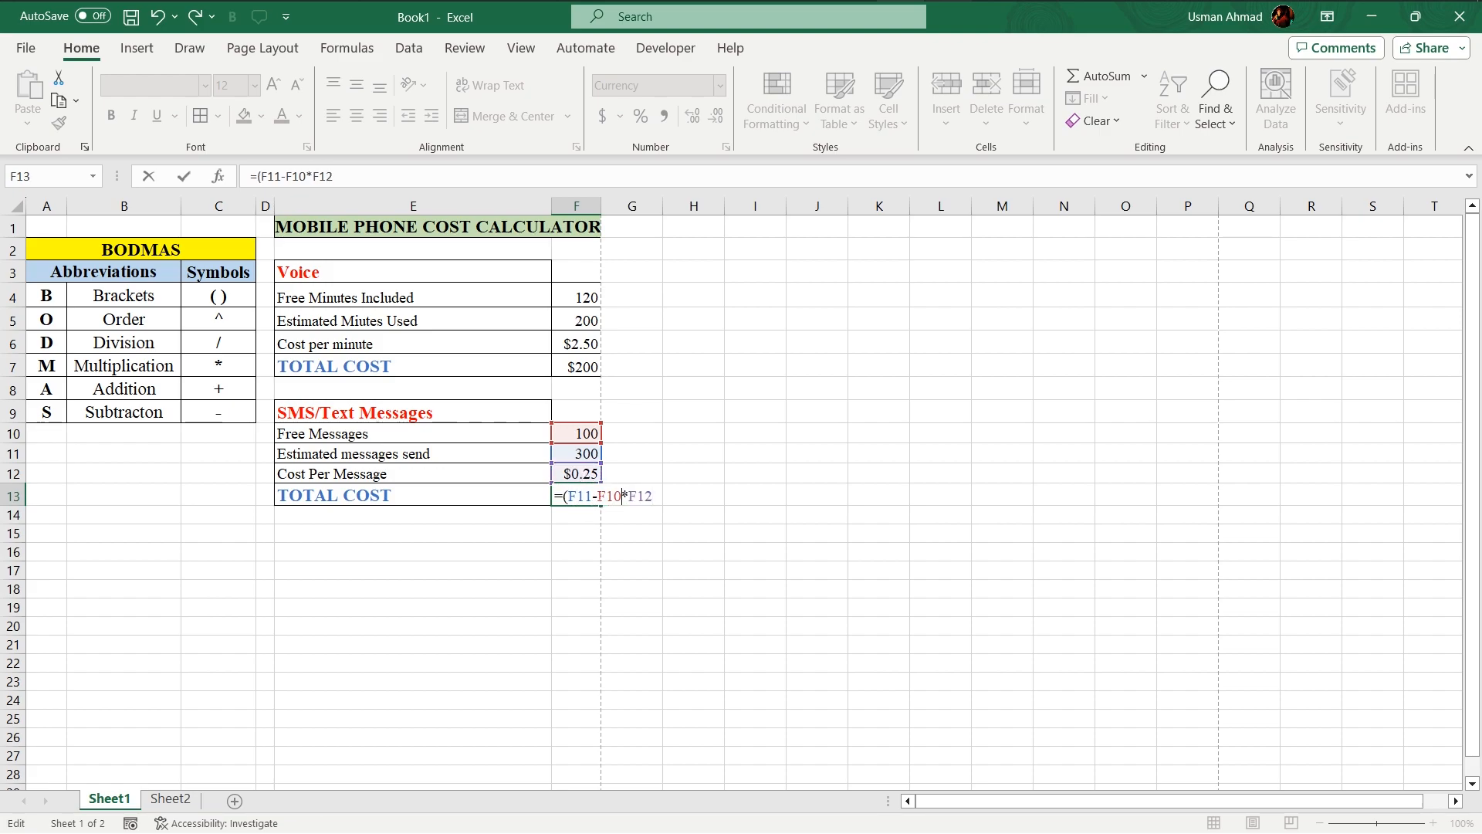
{"action": "type", "text": ")"}
{"action": "key", "text": "Return"}
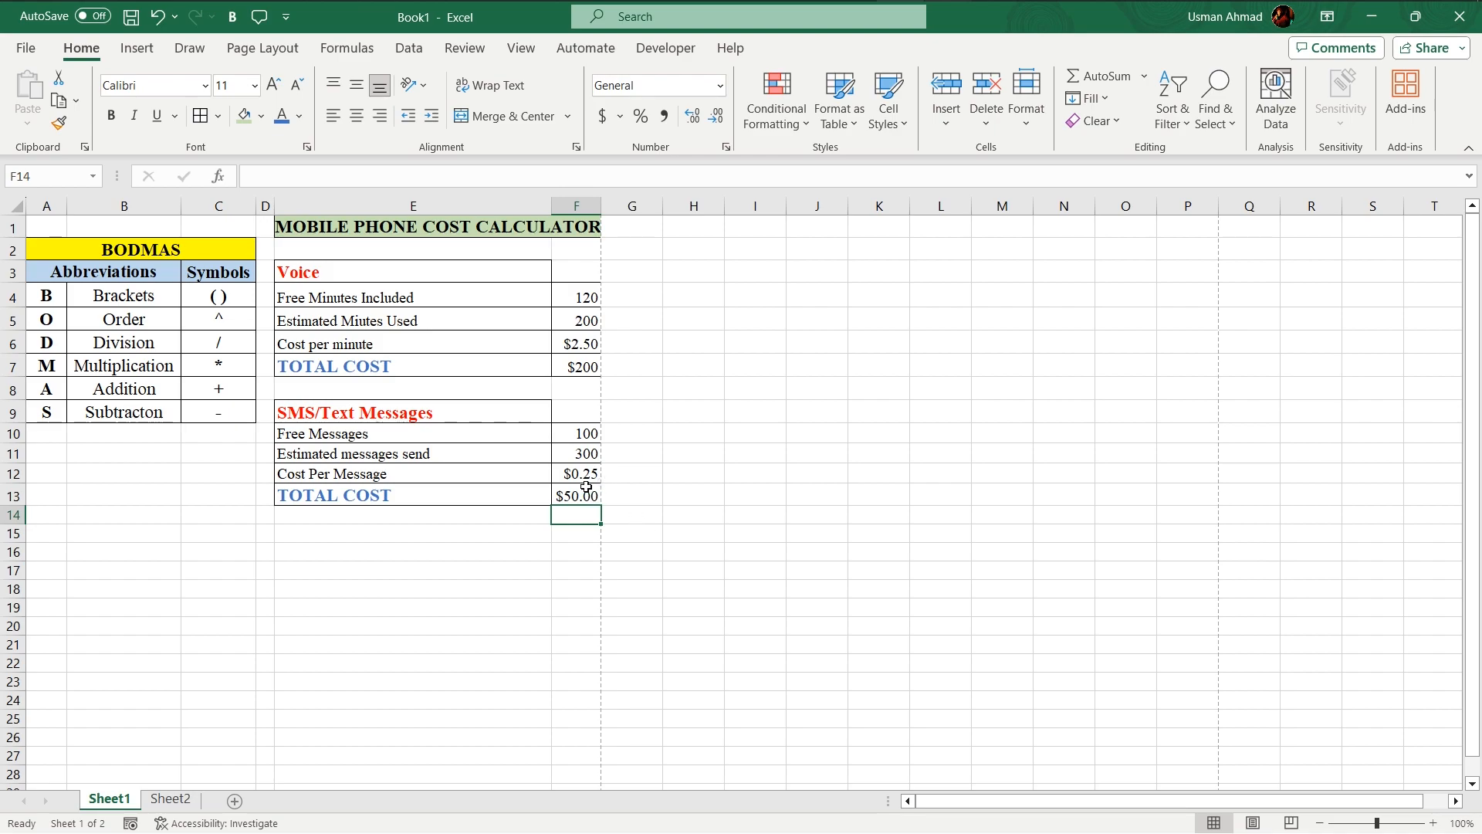
Step: Add a bracketed sum ahead of the Voice total cost formula in F7 and accept the correction to =(F4+F5)*(F5-F4)*F6
{"action": "left_click", "coordinate": [591, 496]}
{"action": "left_click", "coordinate": [585, 322]}
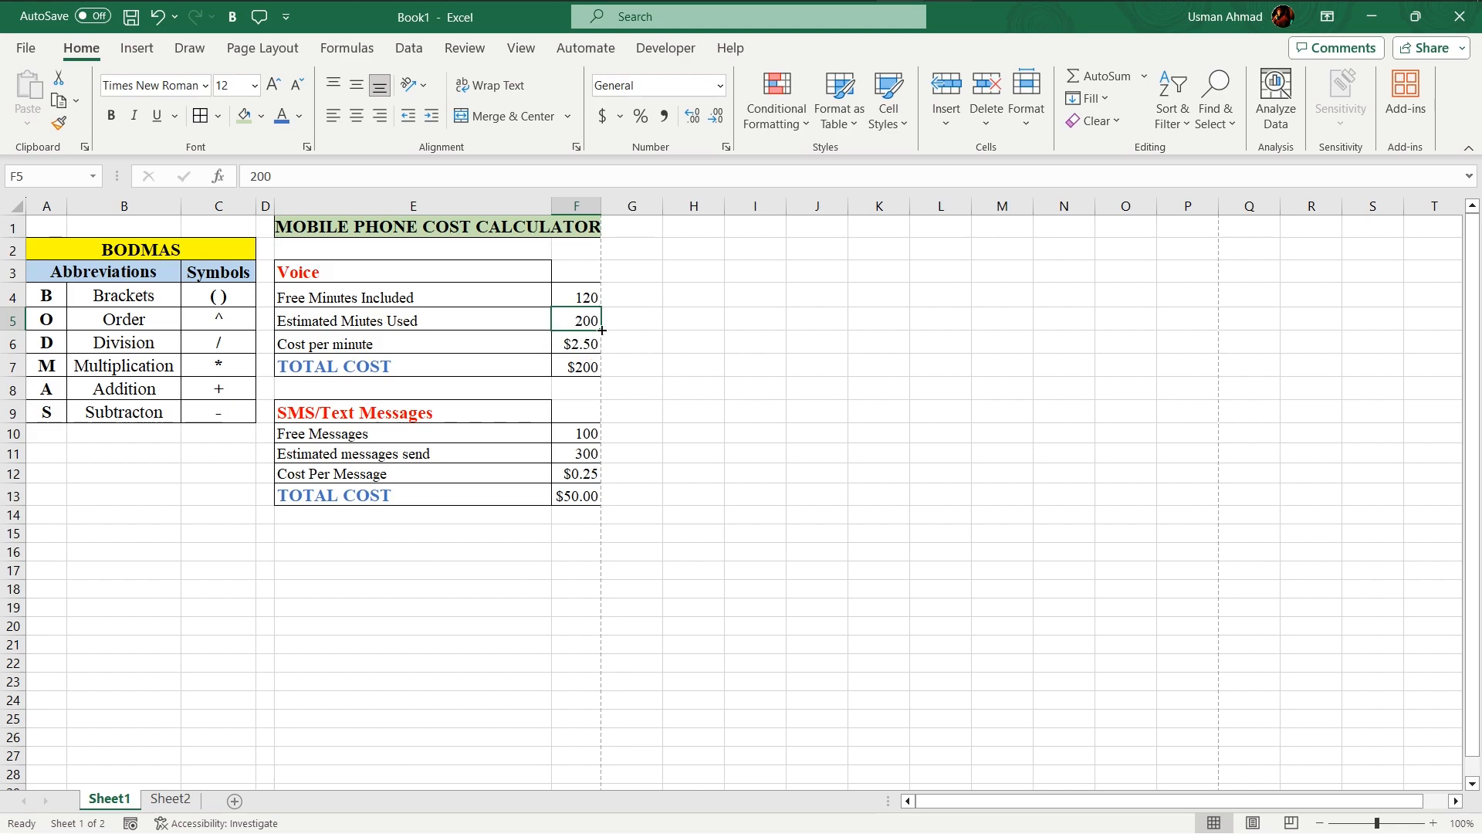
{"action": "left_click", "coordinate": [598, 366]}
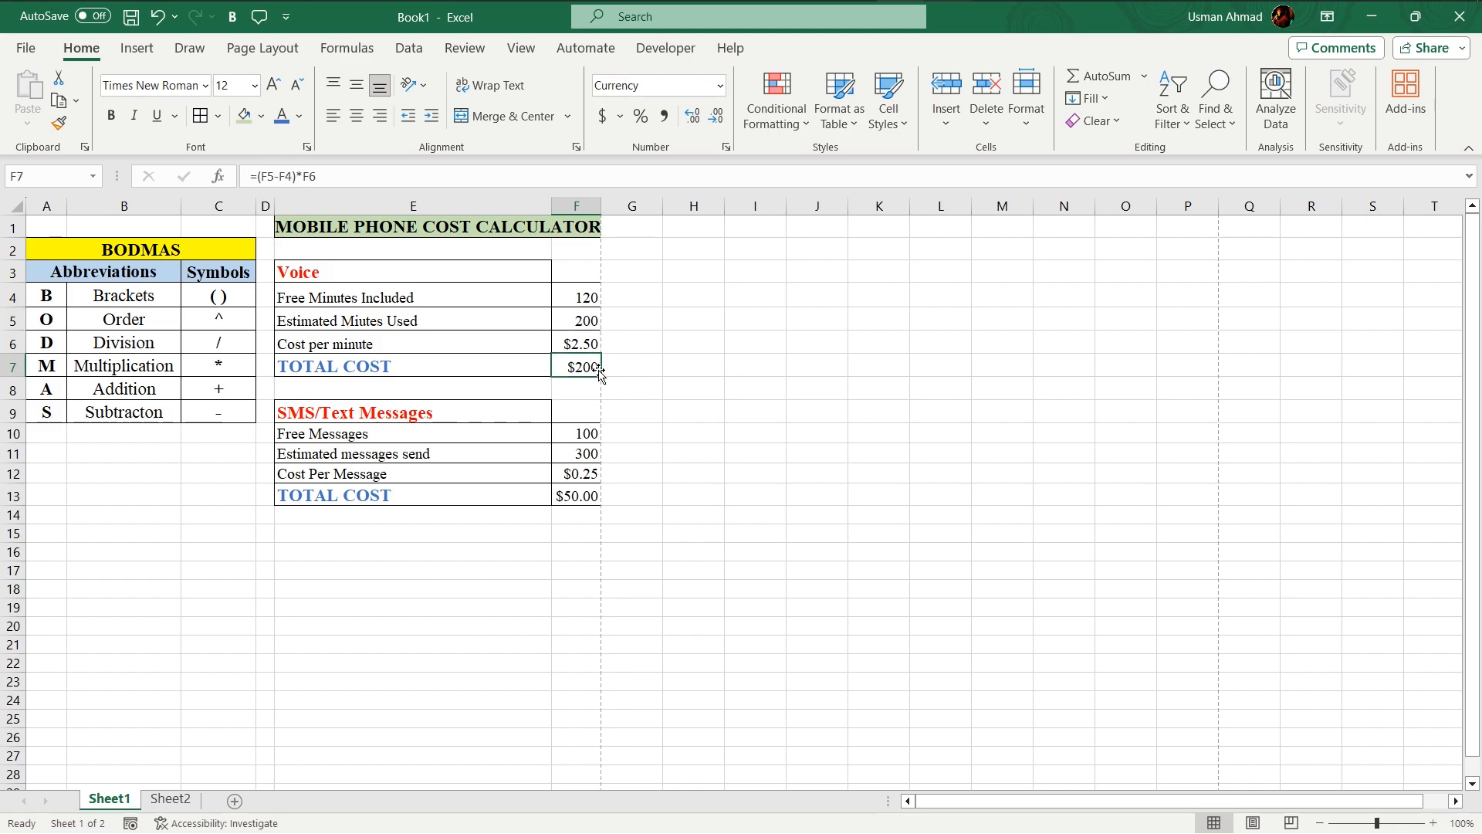
{"action": "key", "text": "F2"}
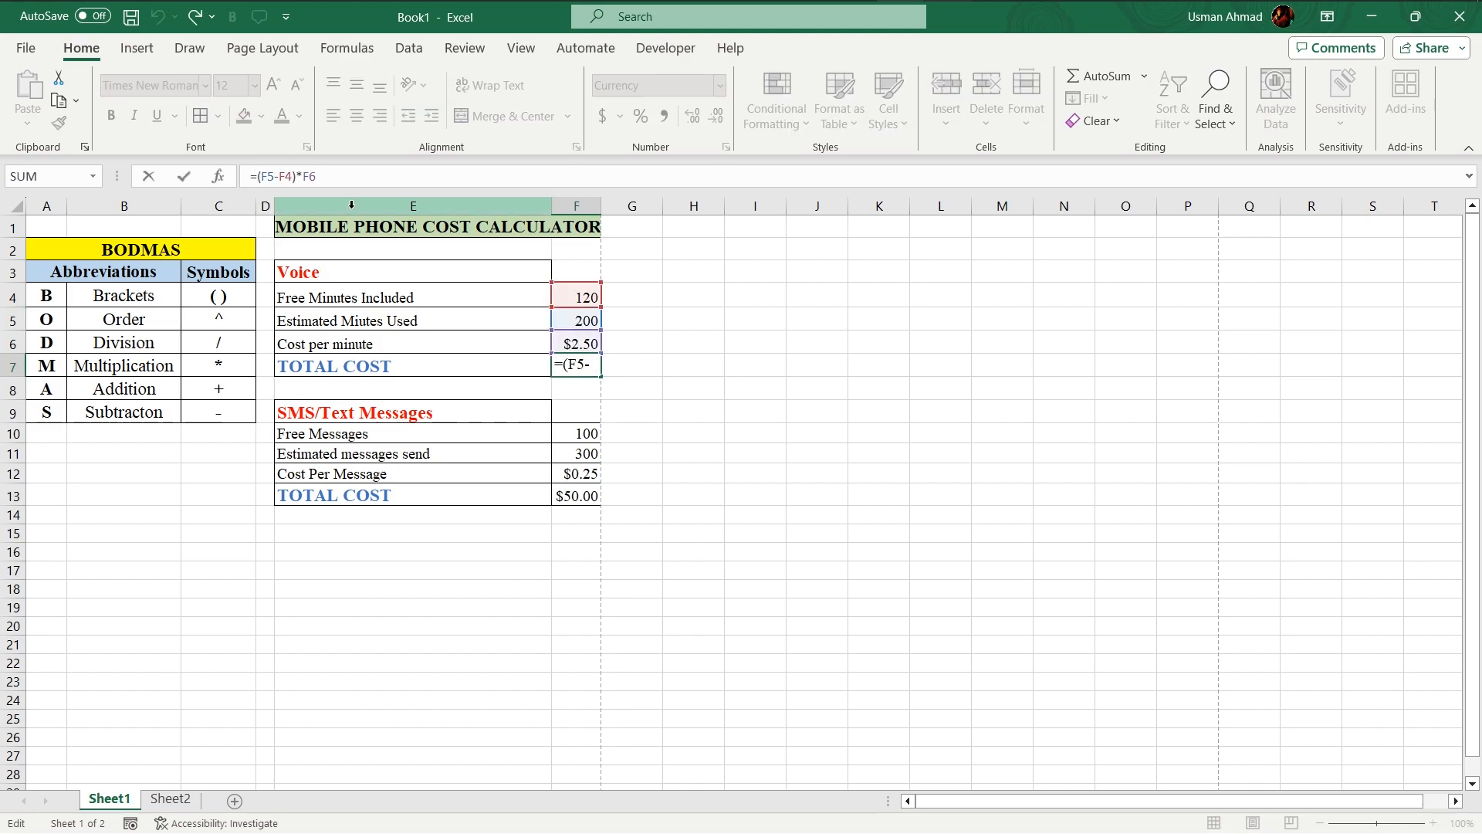
{"action": "type", "text": "()"}
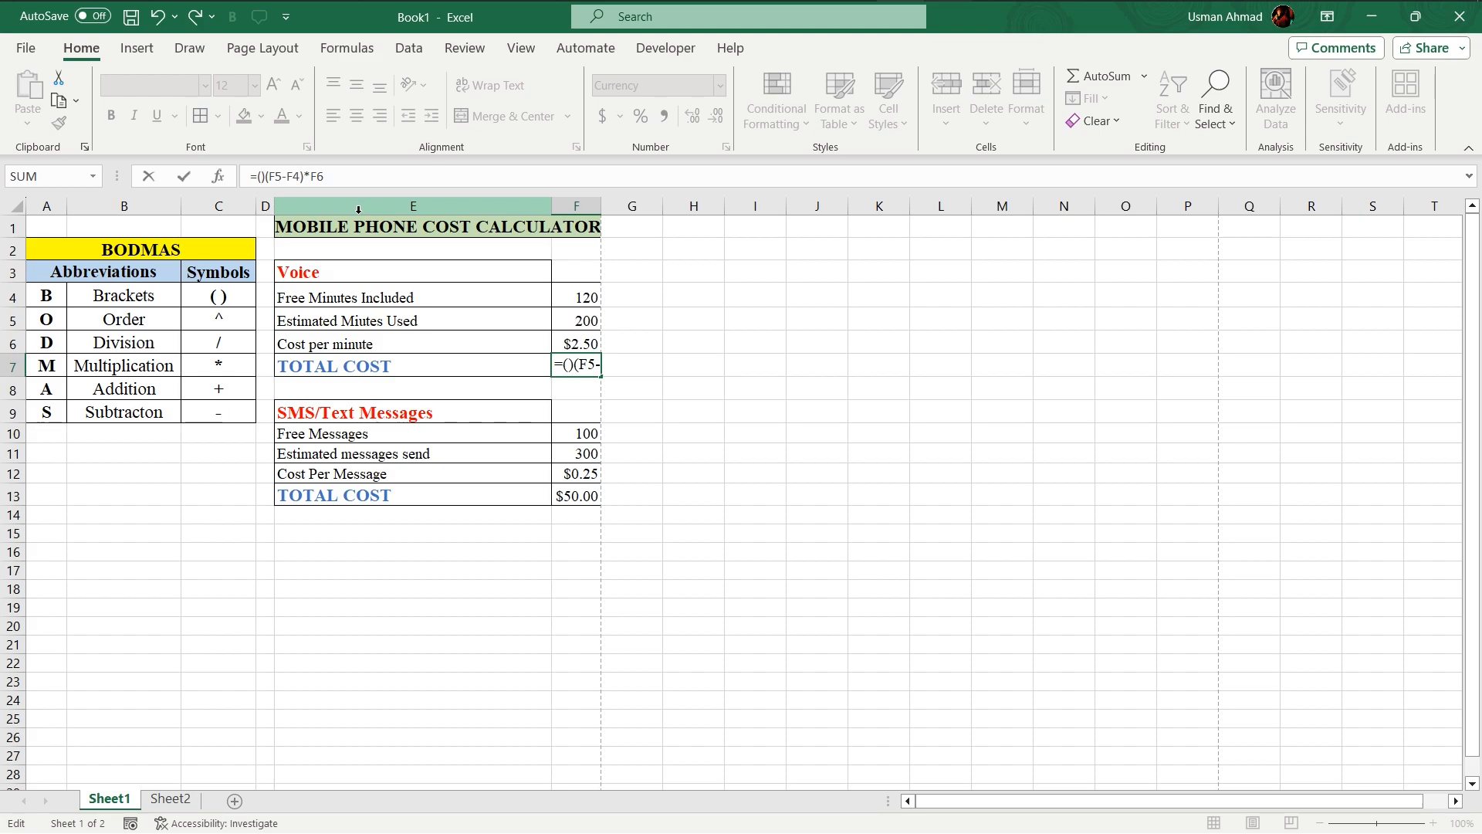
{"action": "left_click", "coordinate": [583, 294]}
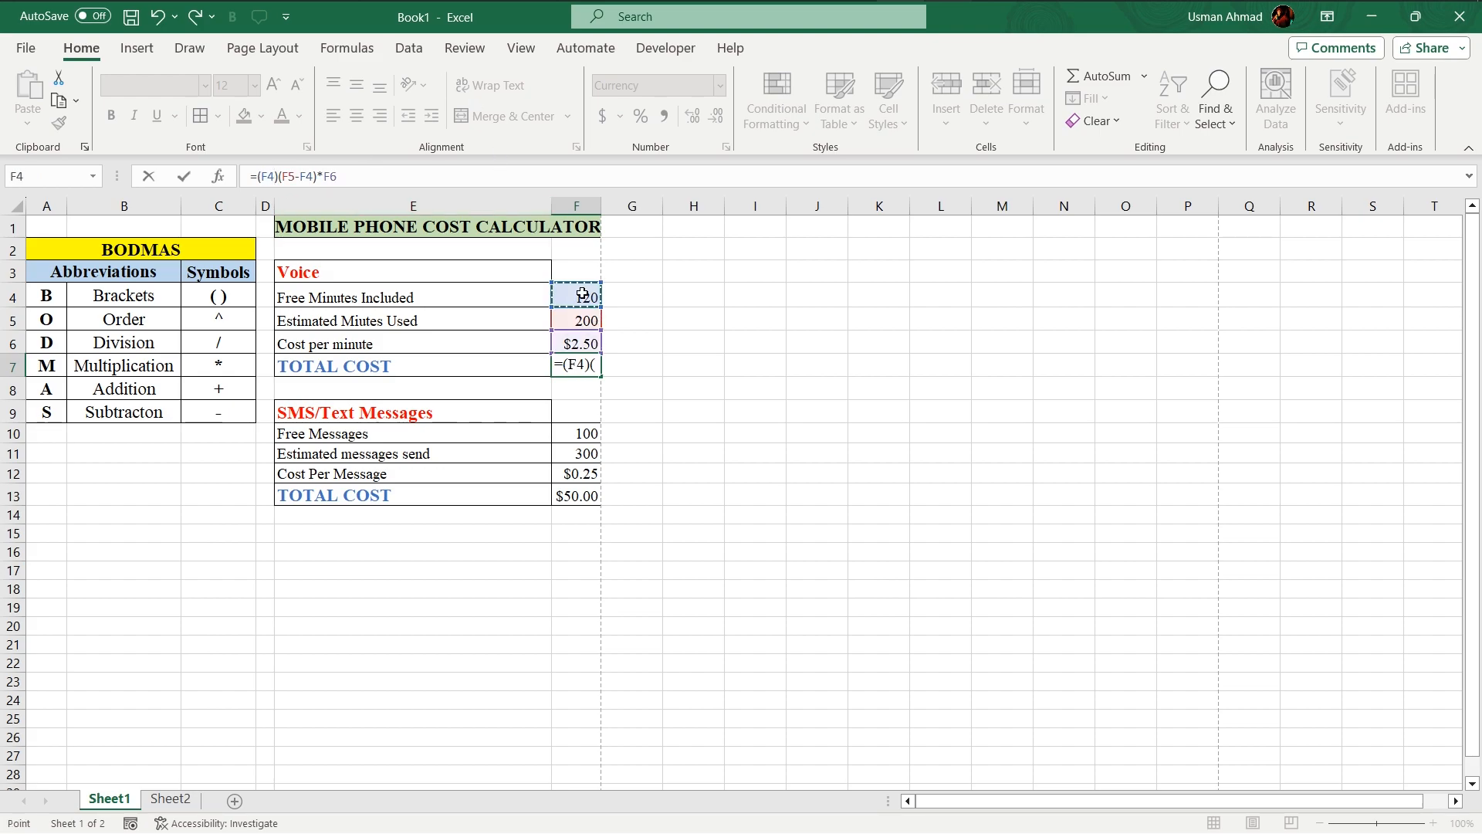
{"action": "type", "text": "="}
{"action": "key", "text": "BackSpace"}
{"action": "type", "text": "+"}
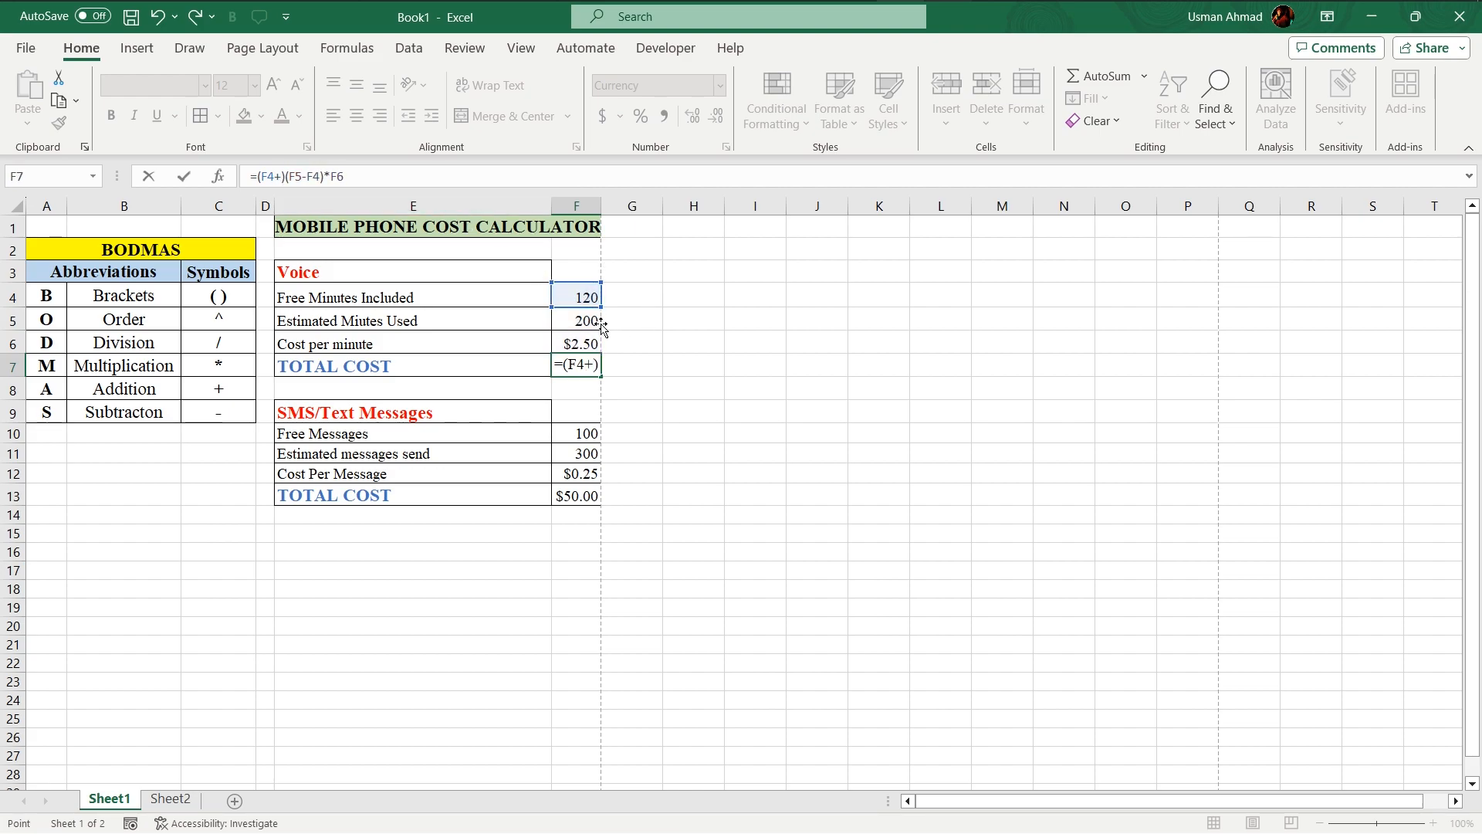
{"action": "left_click", "coordinate": [601, 323]}
{"action": "key", "text": "Return"}
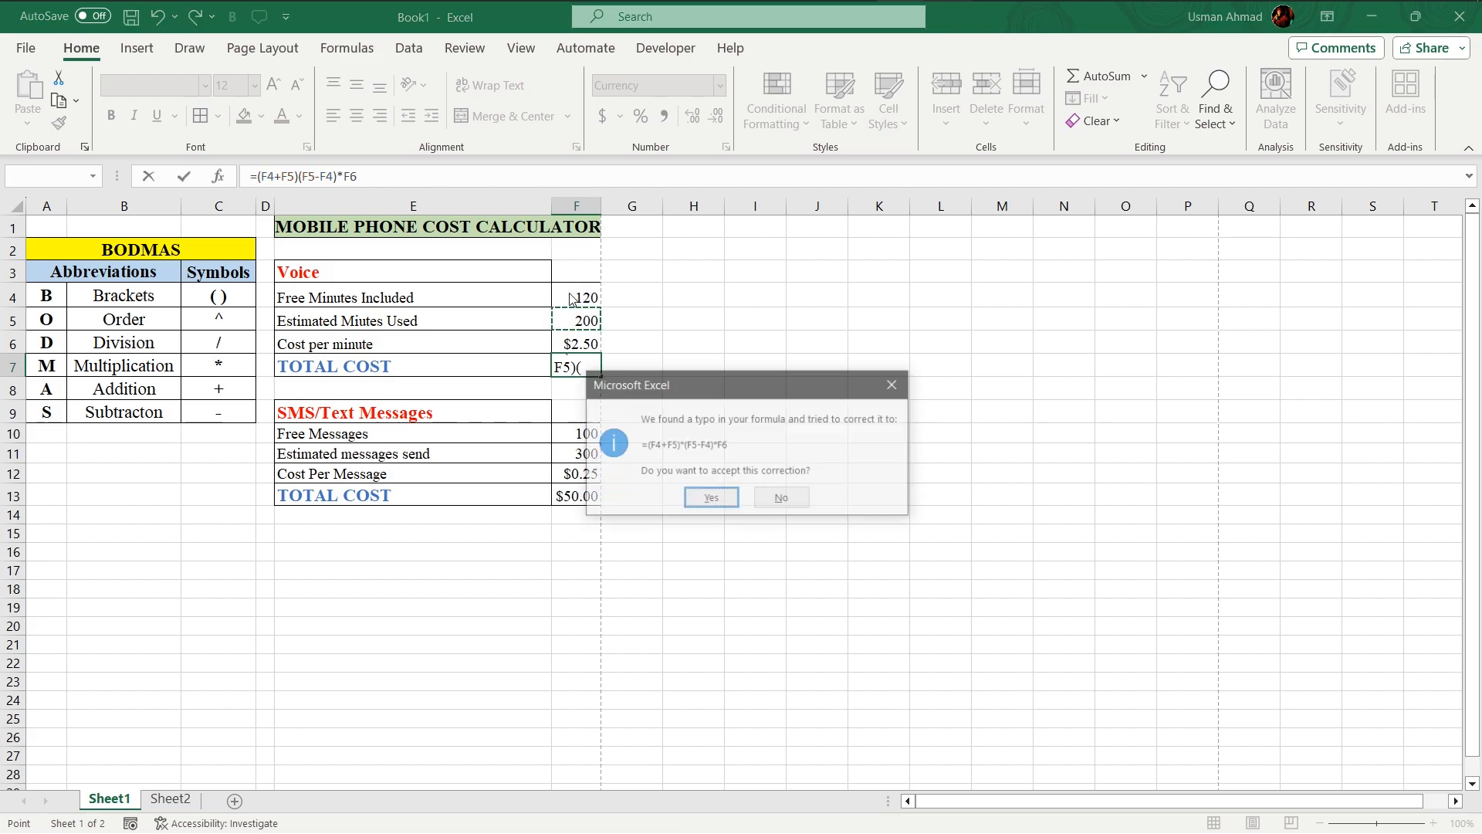
{"action": "key", "text": "Return"}
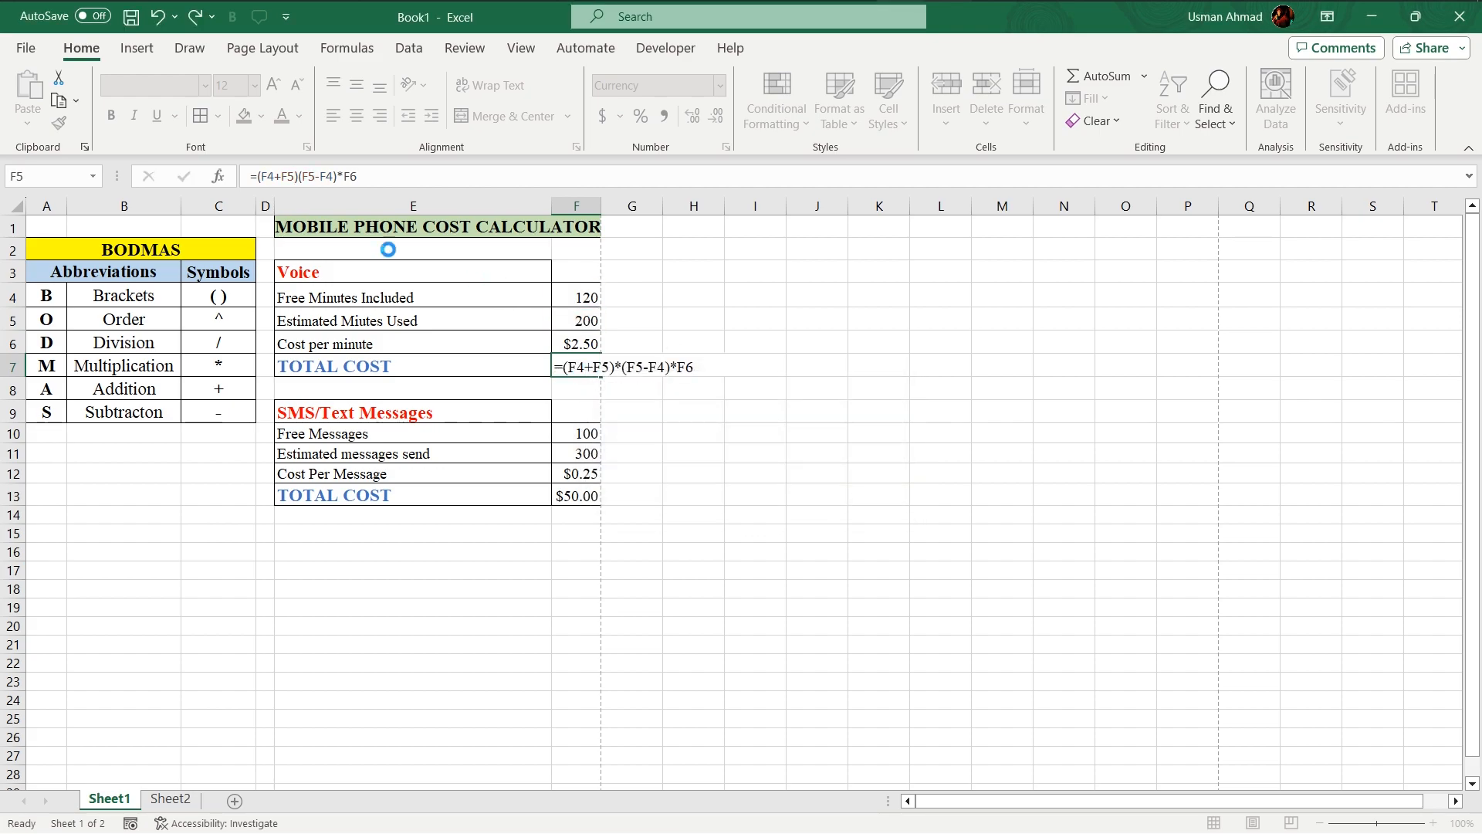
Step: Review the Voice total cost formula in F7 and the two minutes values in F4:F5 that it adds
{"action": "left_click", "coordinate": [586, 368]}
{"action": "key", "text": "Left"}
{"action": "key", "text": "Right"}
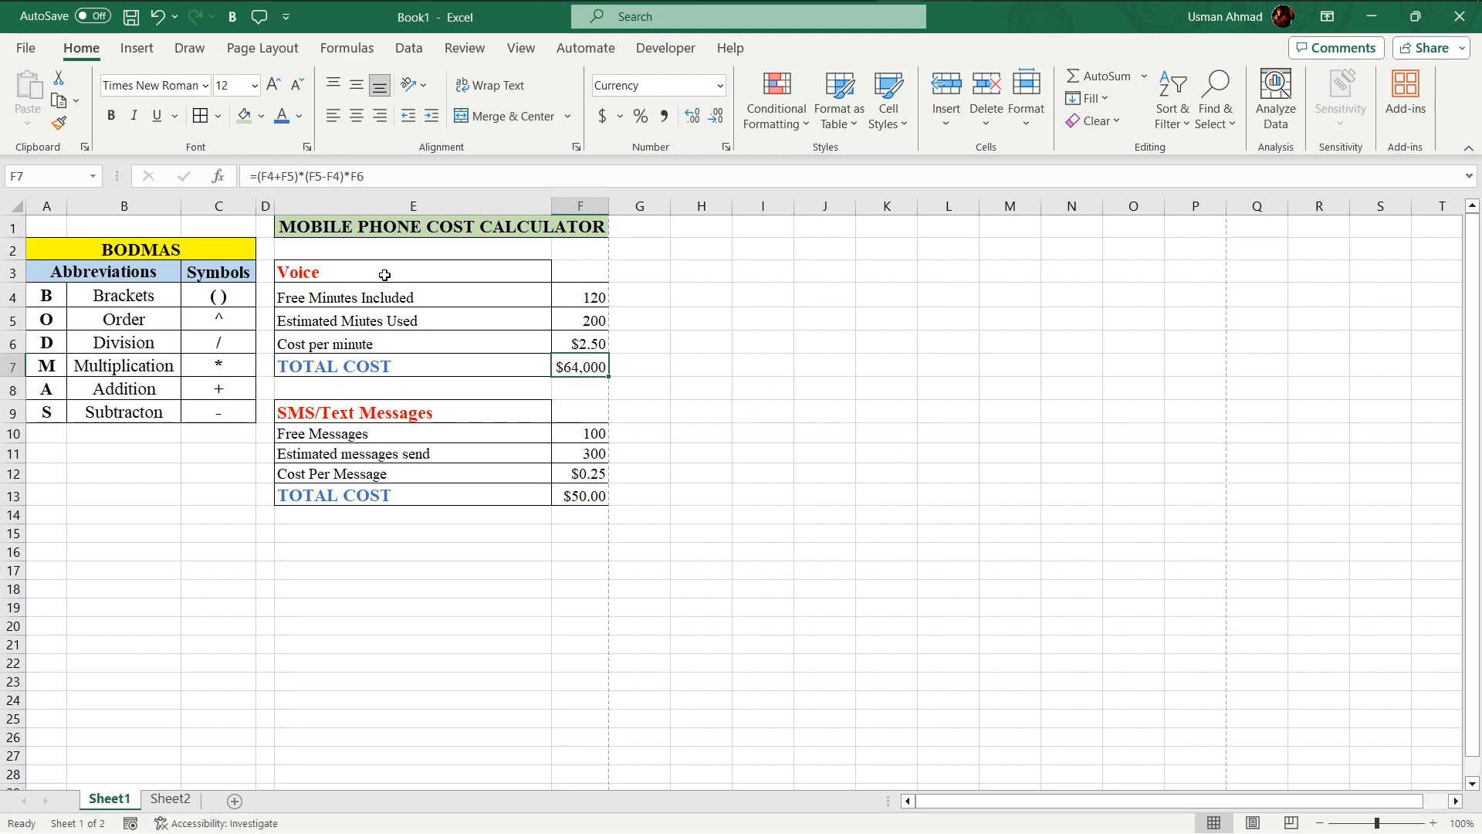
{"action": "left_click_drag", "start_coordinate": [597, 290], "coordinate": [591, 320]}
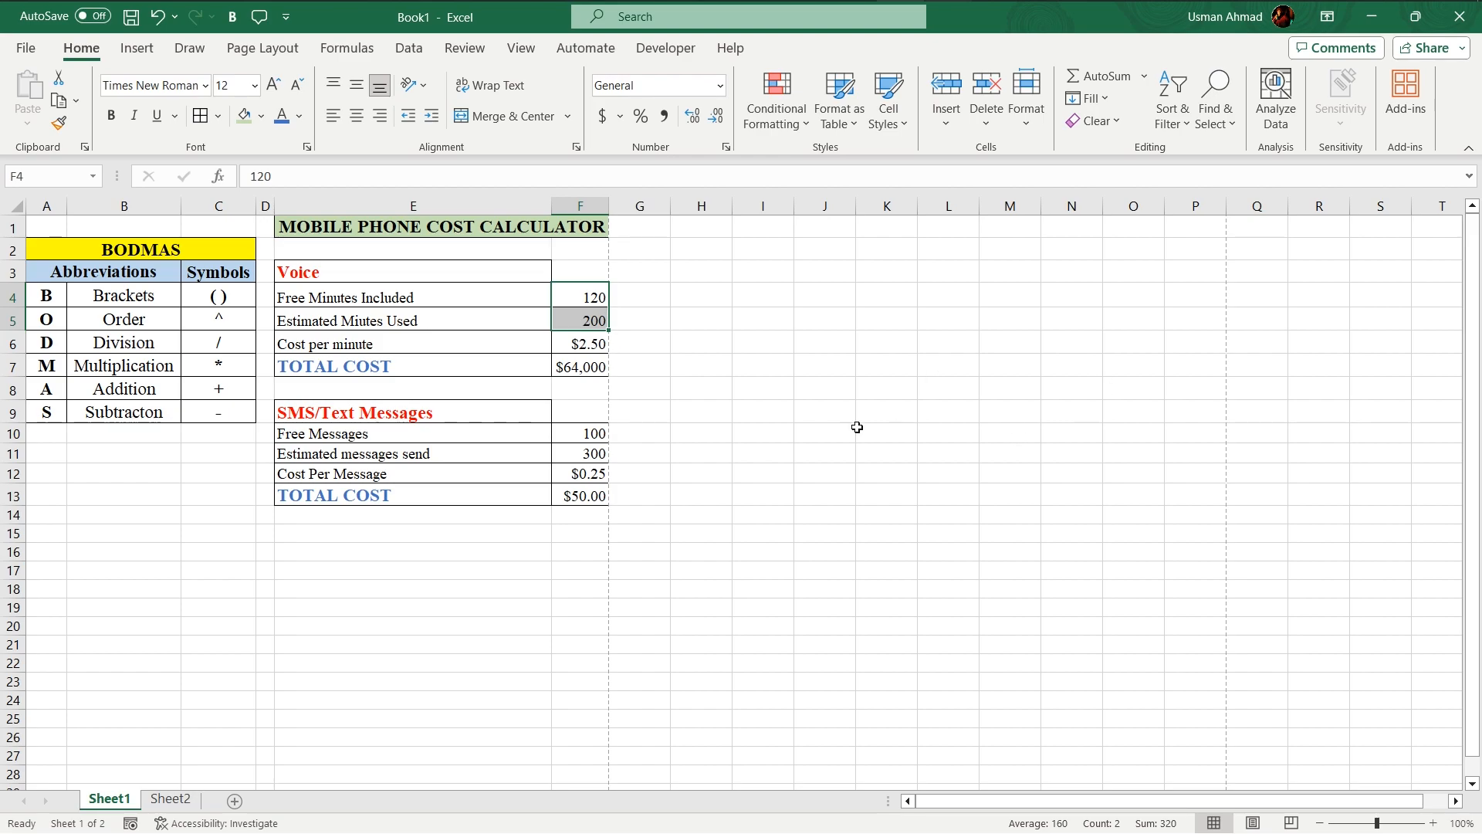
{"action": "left_click", "coordinate": [675, 367]}
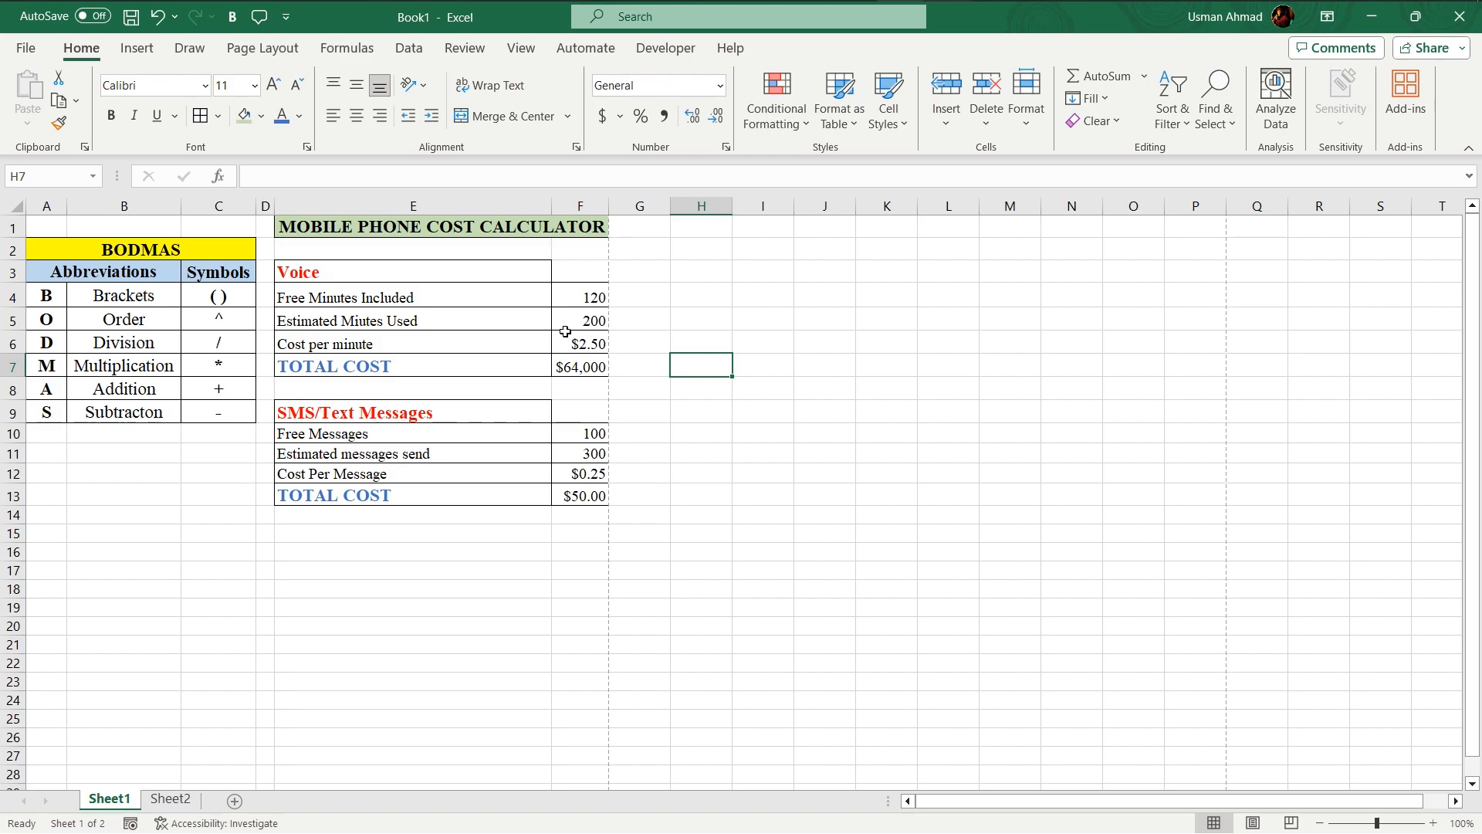